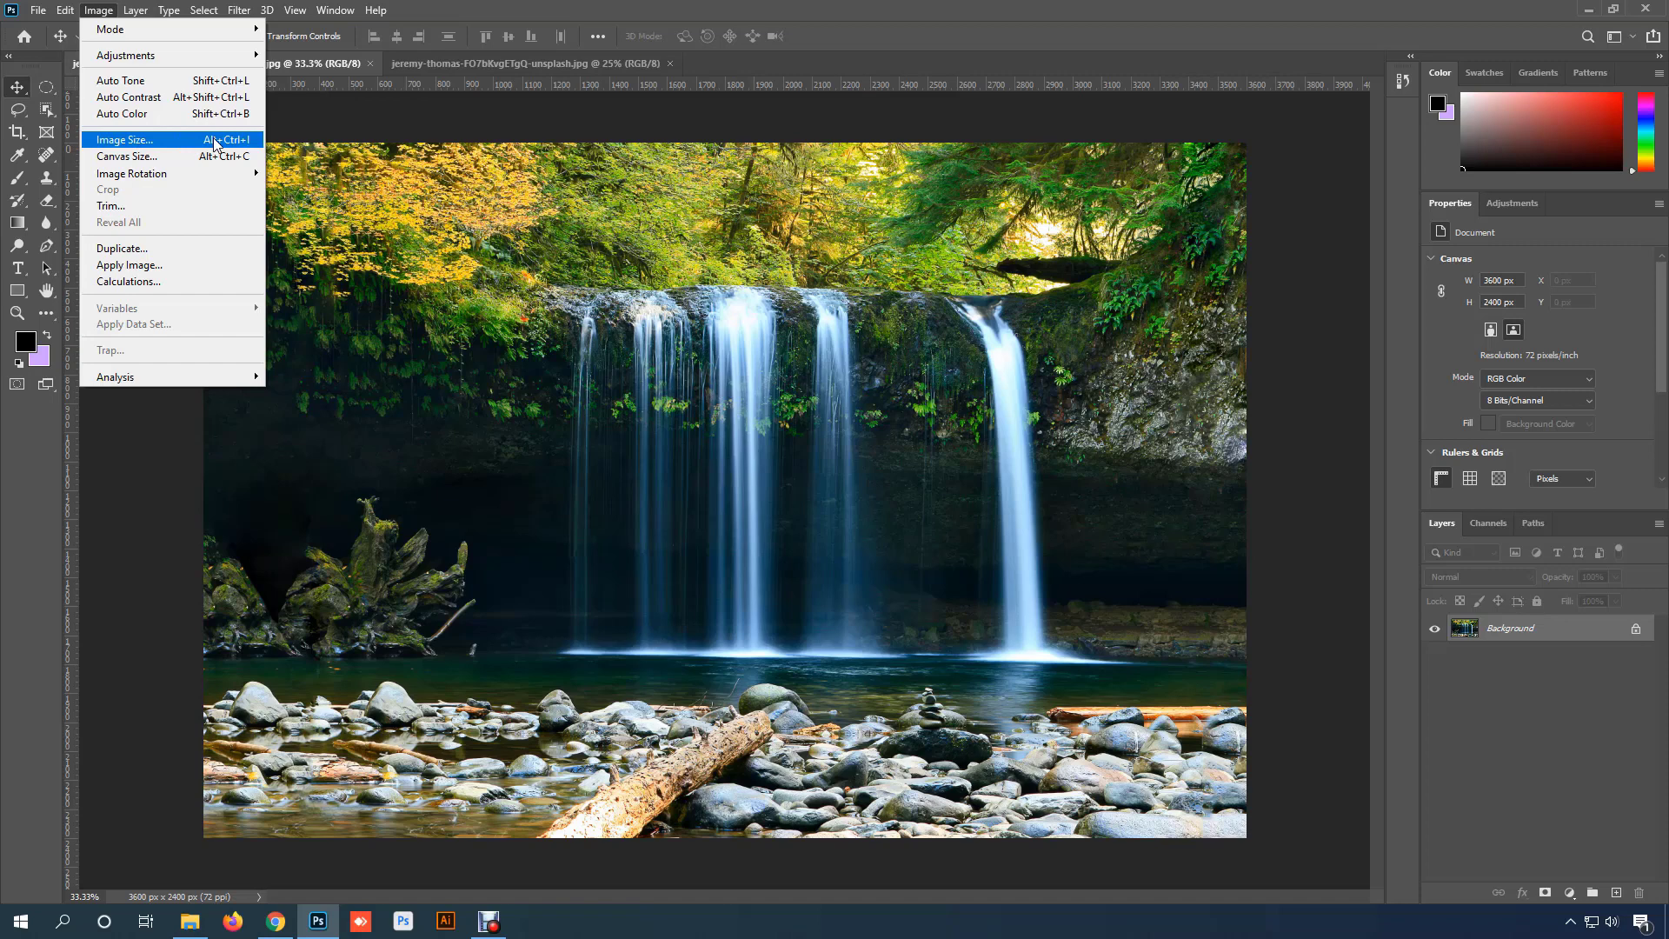
Step: Resize the waterfall image to a width of 4000 pixels, with the width unit set to Pixels
{"action": "left_click", "coordinate": [215, 141]}
{"action": "left_click", "coordinate": [1051, 293]}
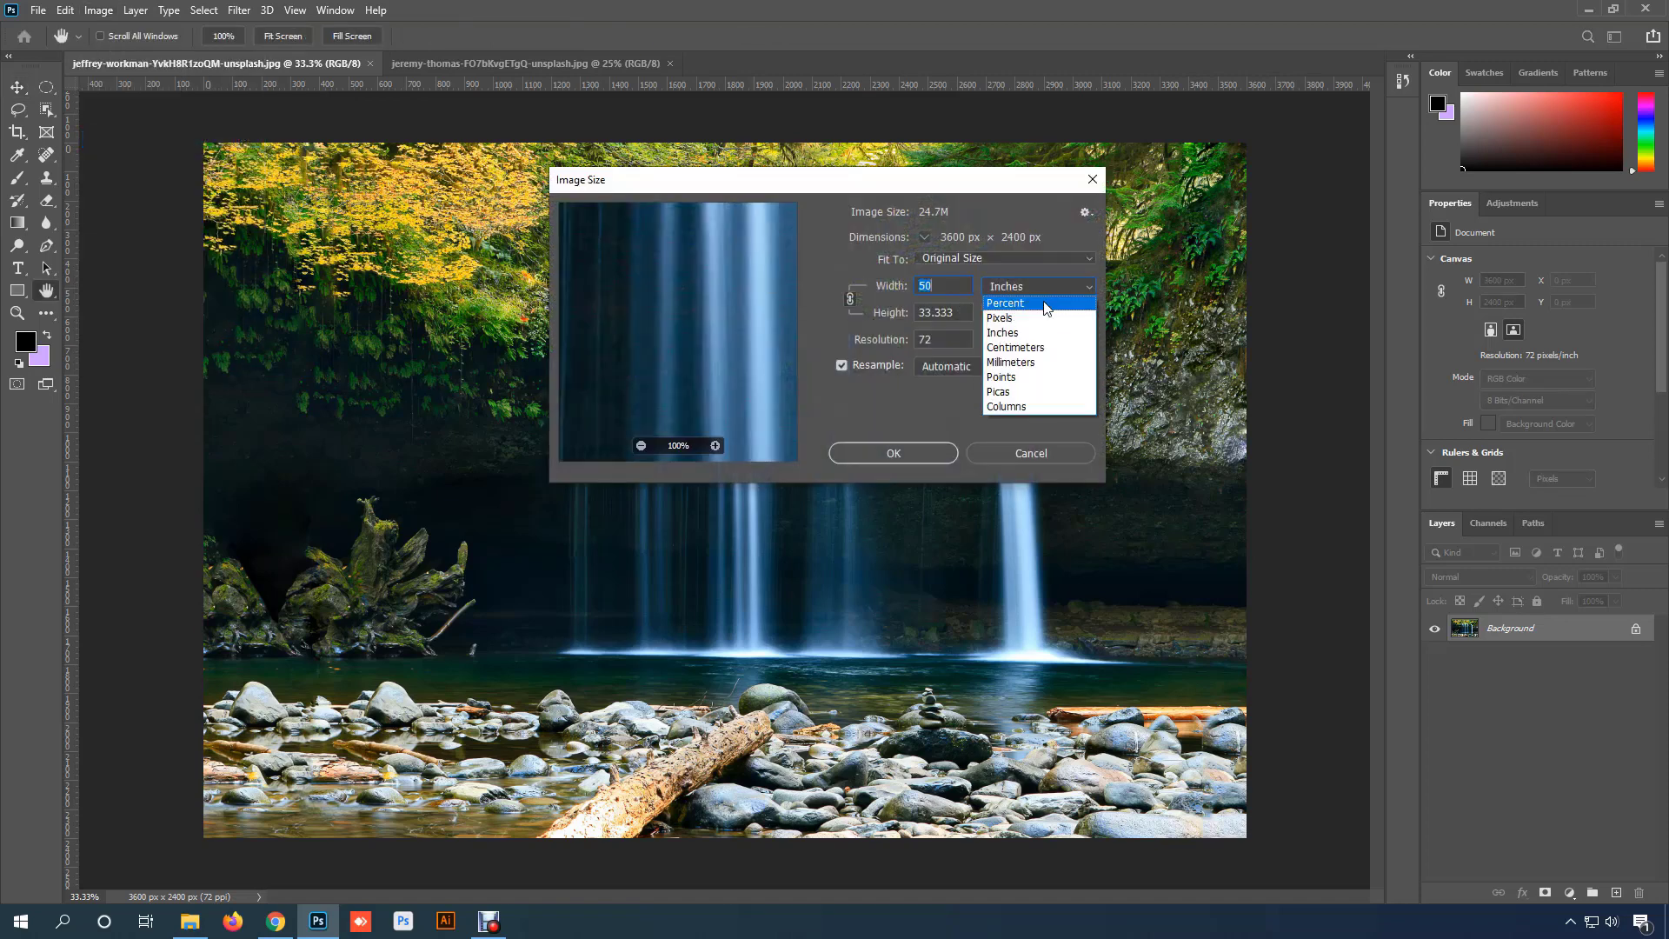
{"action": "left_click", "coordinate": [1044, 319]}
{"action": "left_click", "coordinate": [953, 283]}
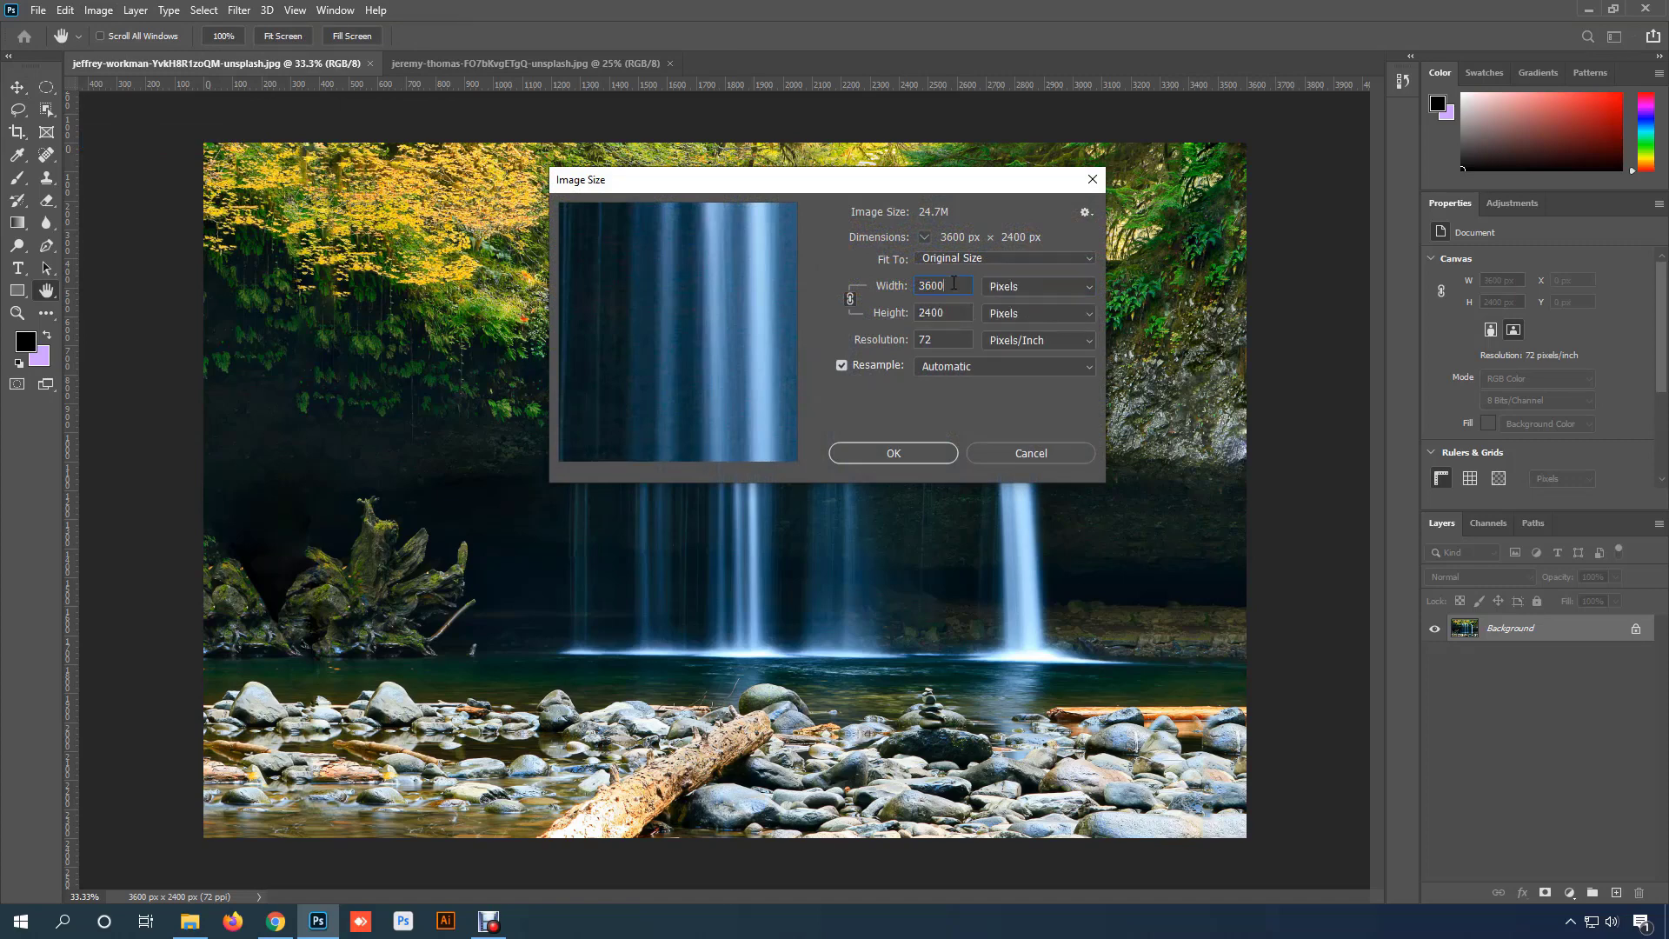
{"action": "double_click", "coordinate": [954, 285]}
{"action": "type", "text": "4000"}
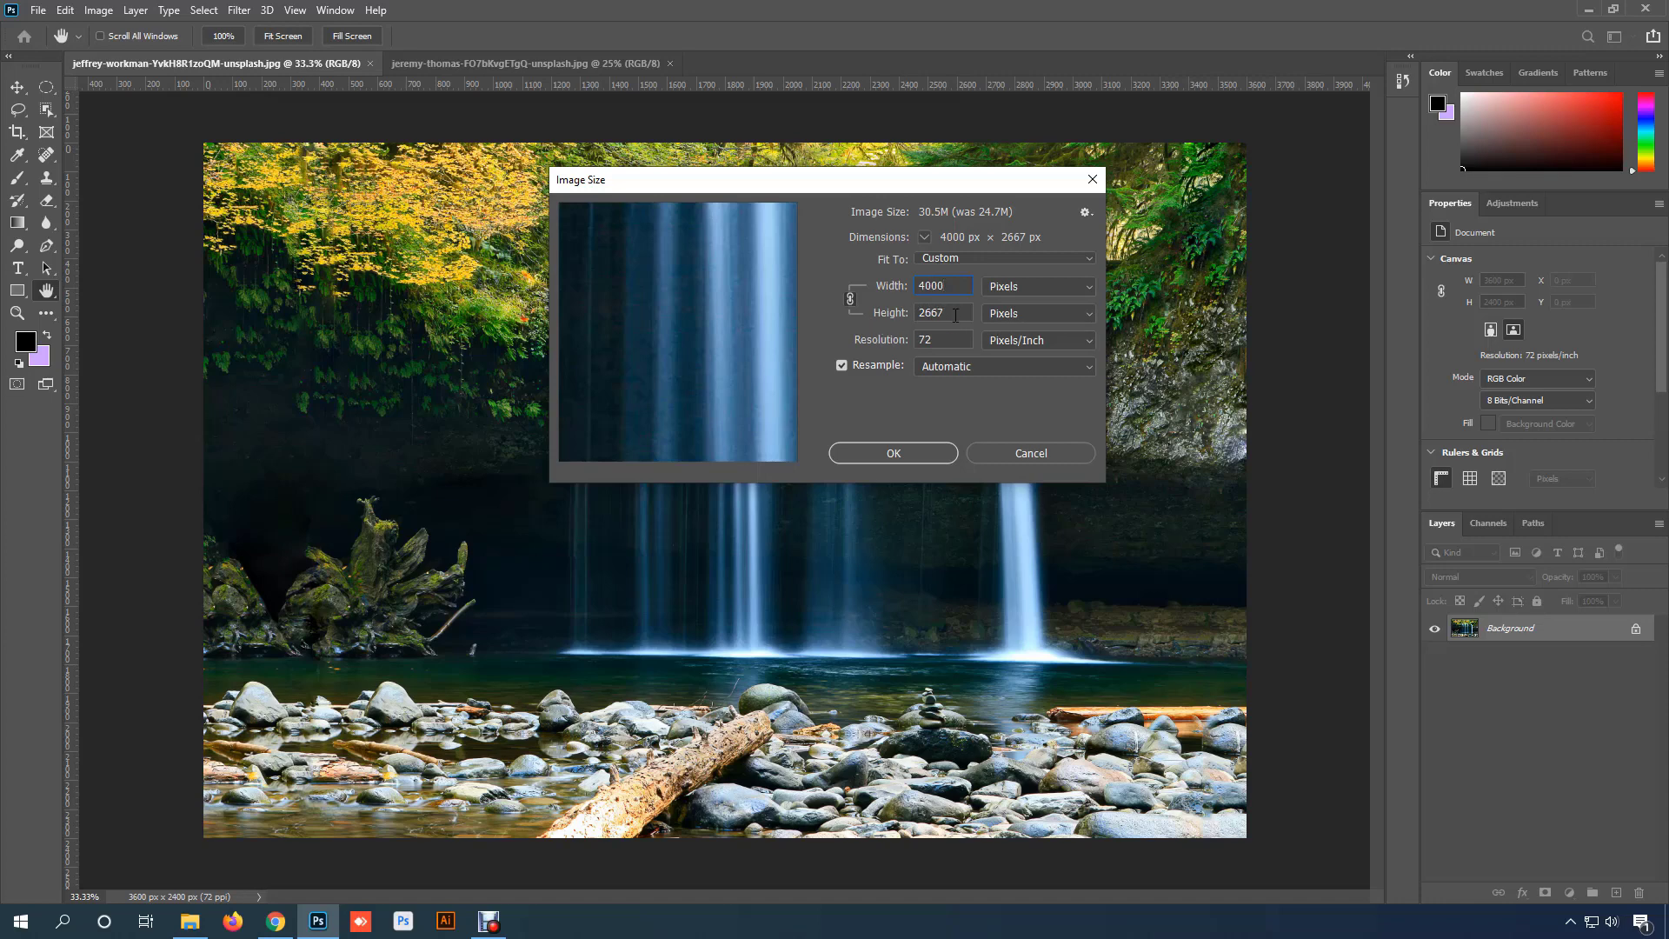
{"action": "left_click", "coordinate": [910, 452]}
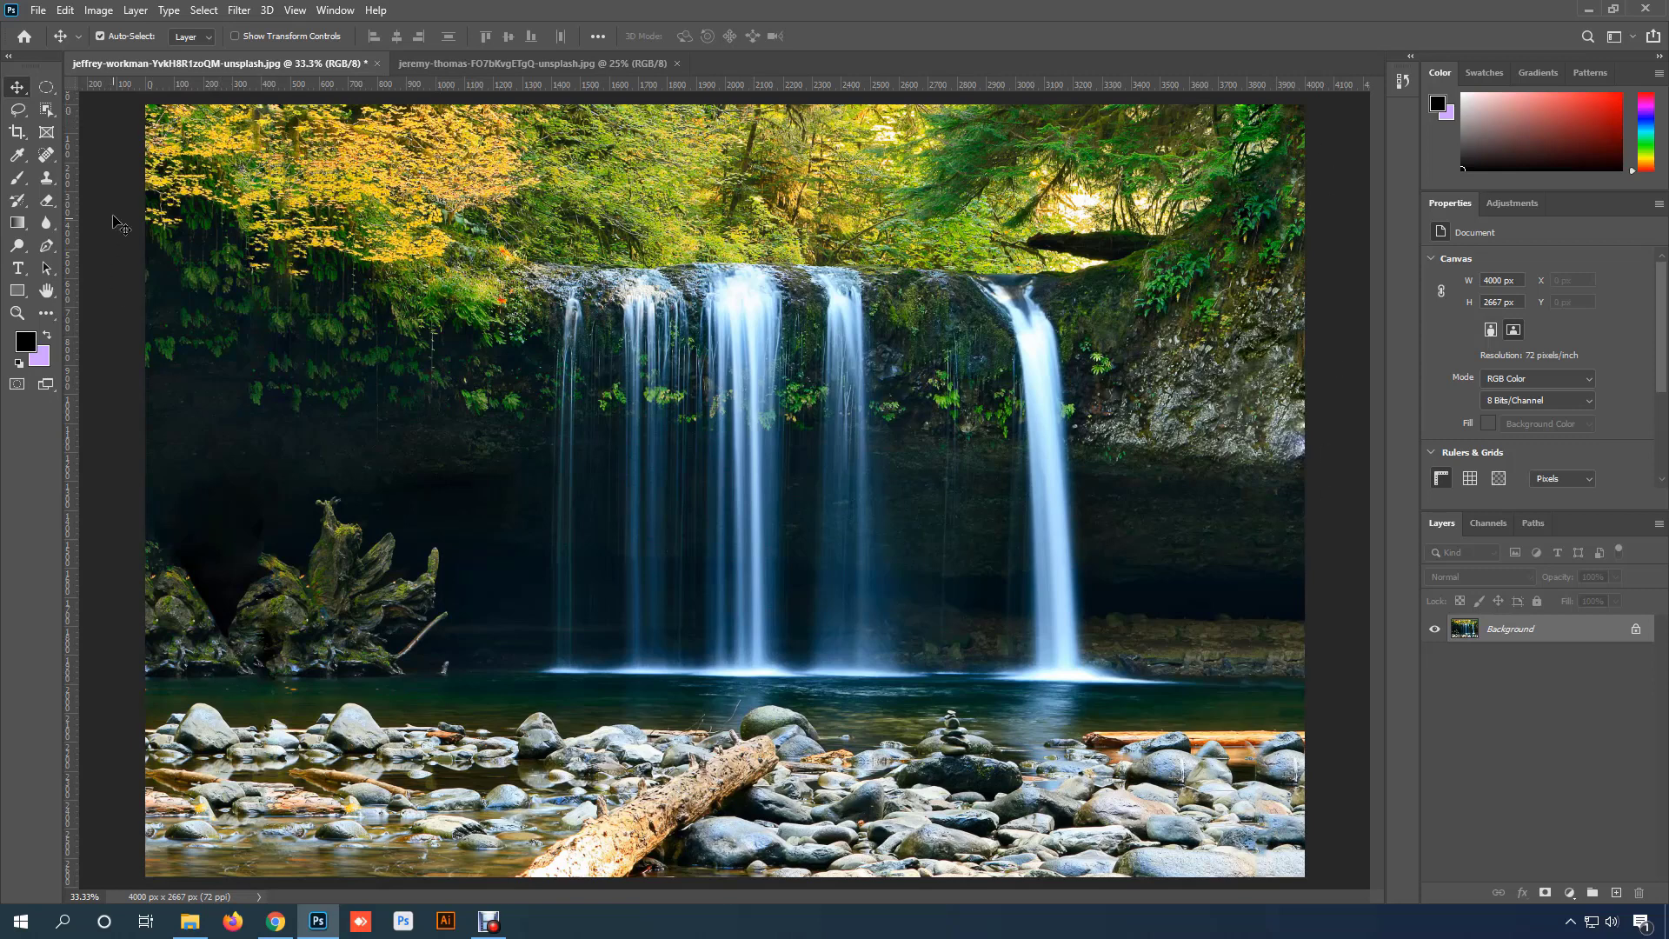
{"action": "left_click", "coordinate": [98, 11]}
{"action": "left_click", "coordinate": [121, 139]}
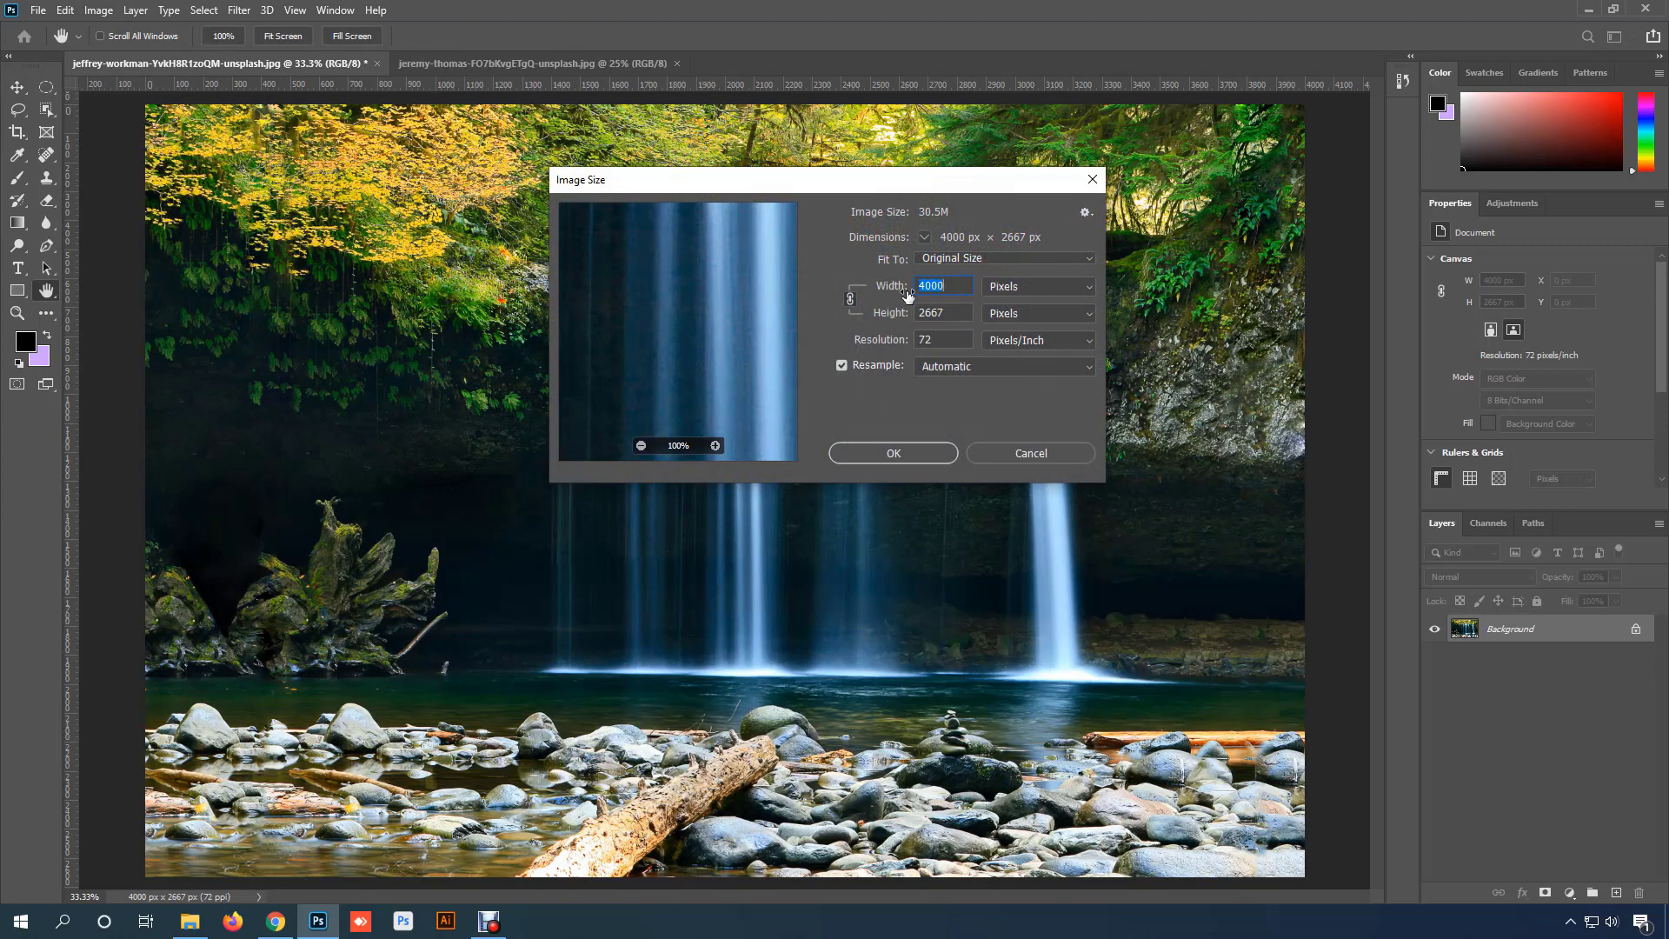
{"action": "left_click", "coordinate": [1010, 446]}
Step: Switch to the stacked-stones image and enter a new canvas width of 5550 pixels
{"action": "left_click", "coordinate": [509, 65]}
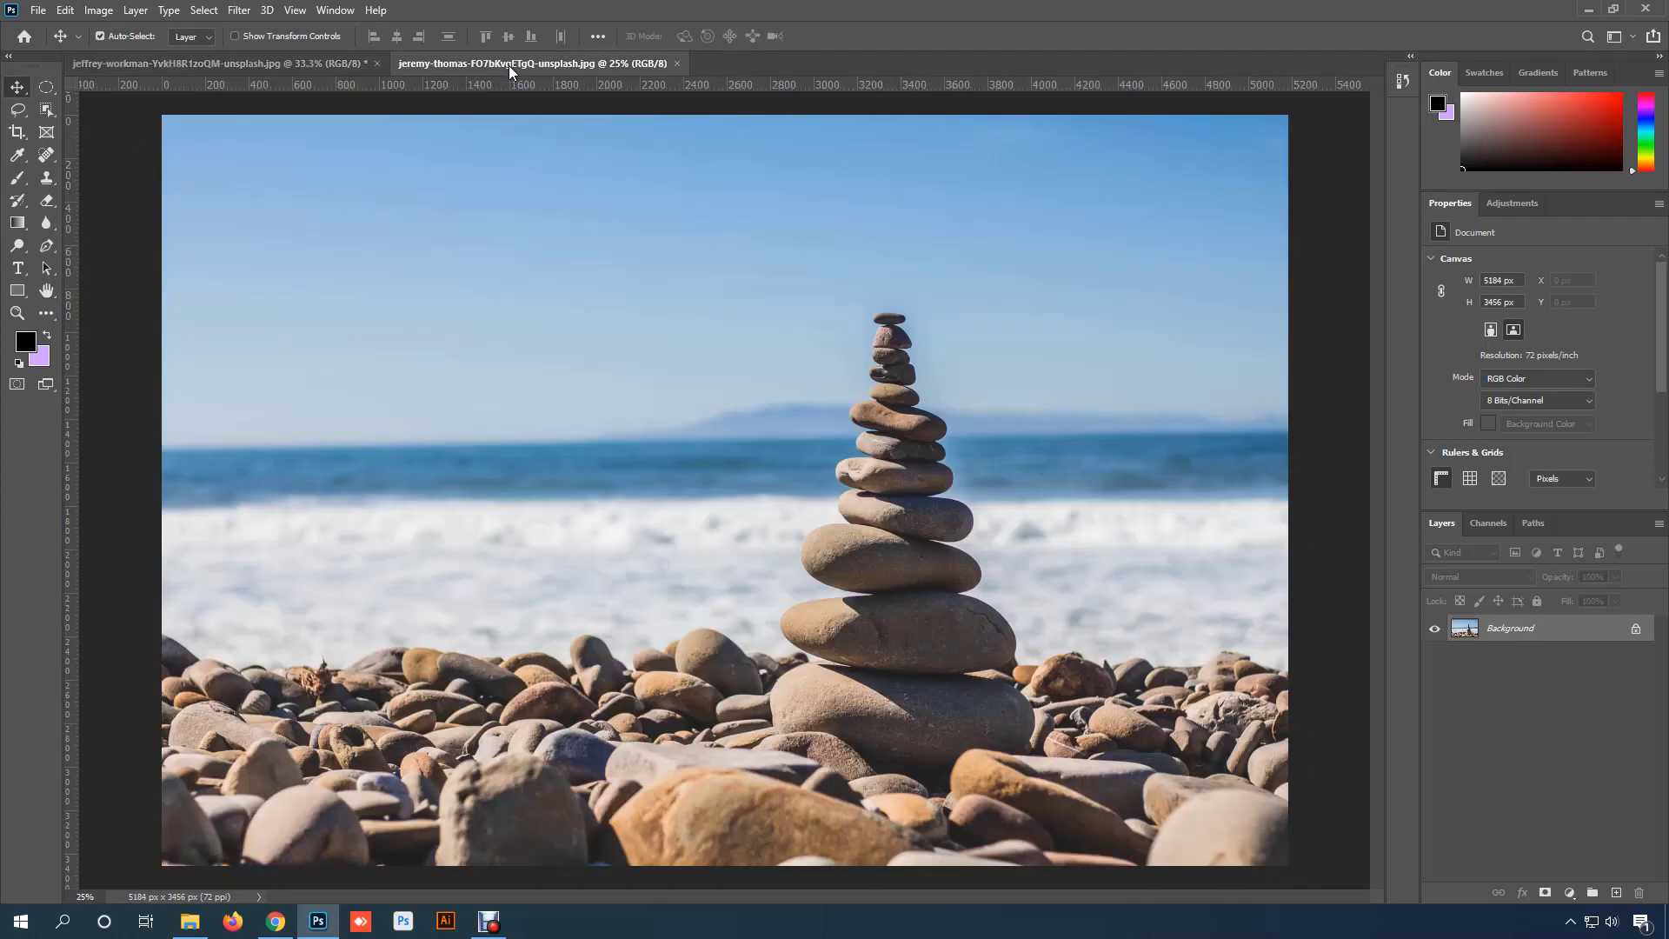
{"action": "left_click", "coordinate": [99, 10]}
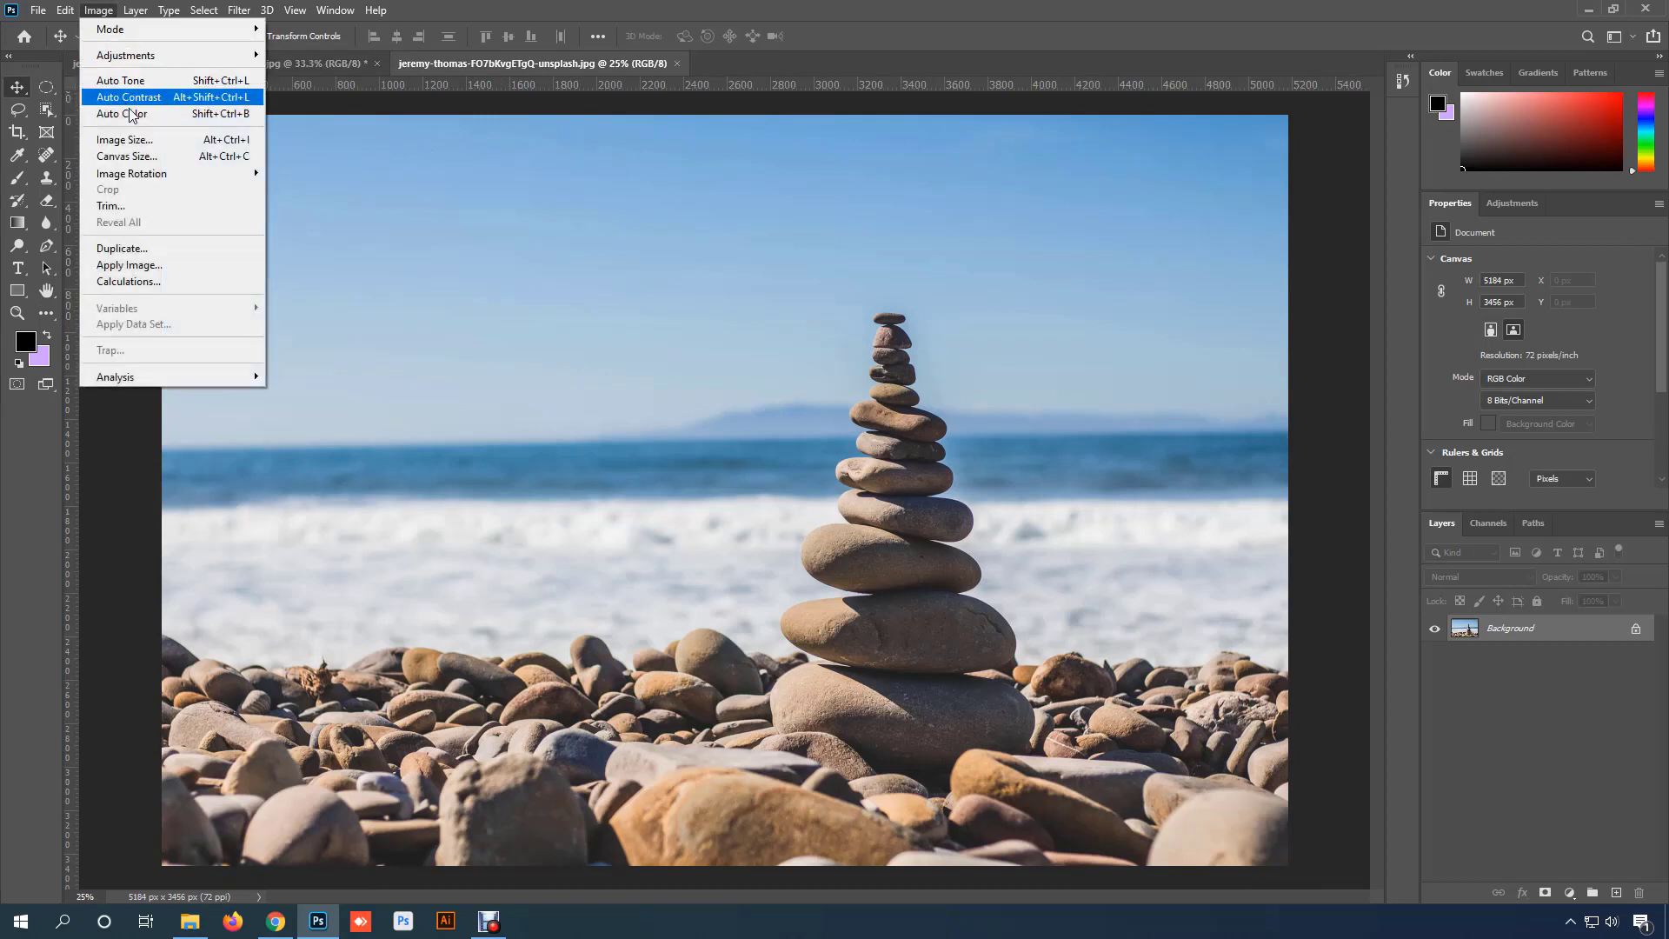
{"action": "left_click", "coordinate": [173, 159]}
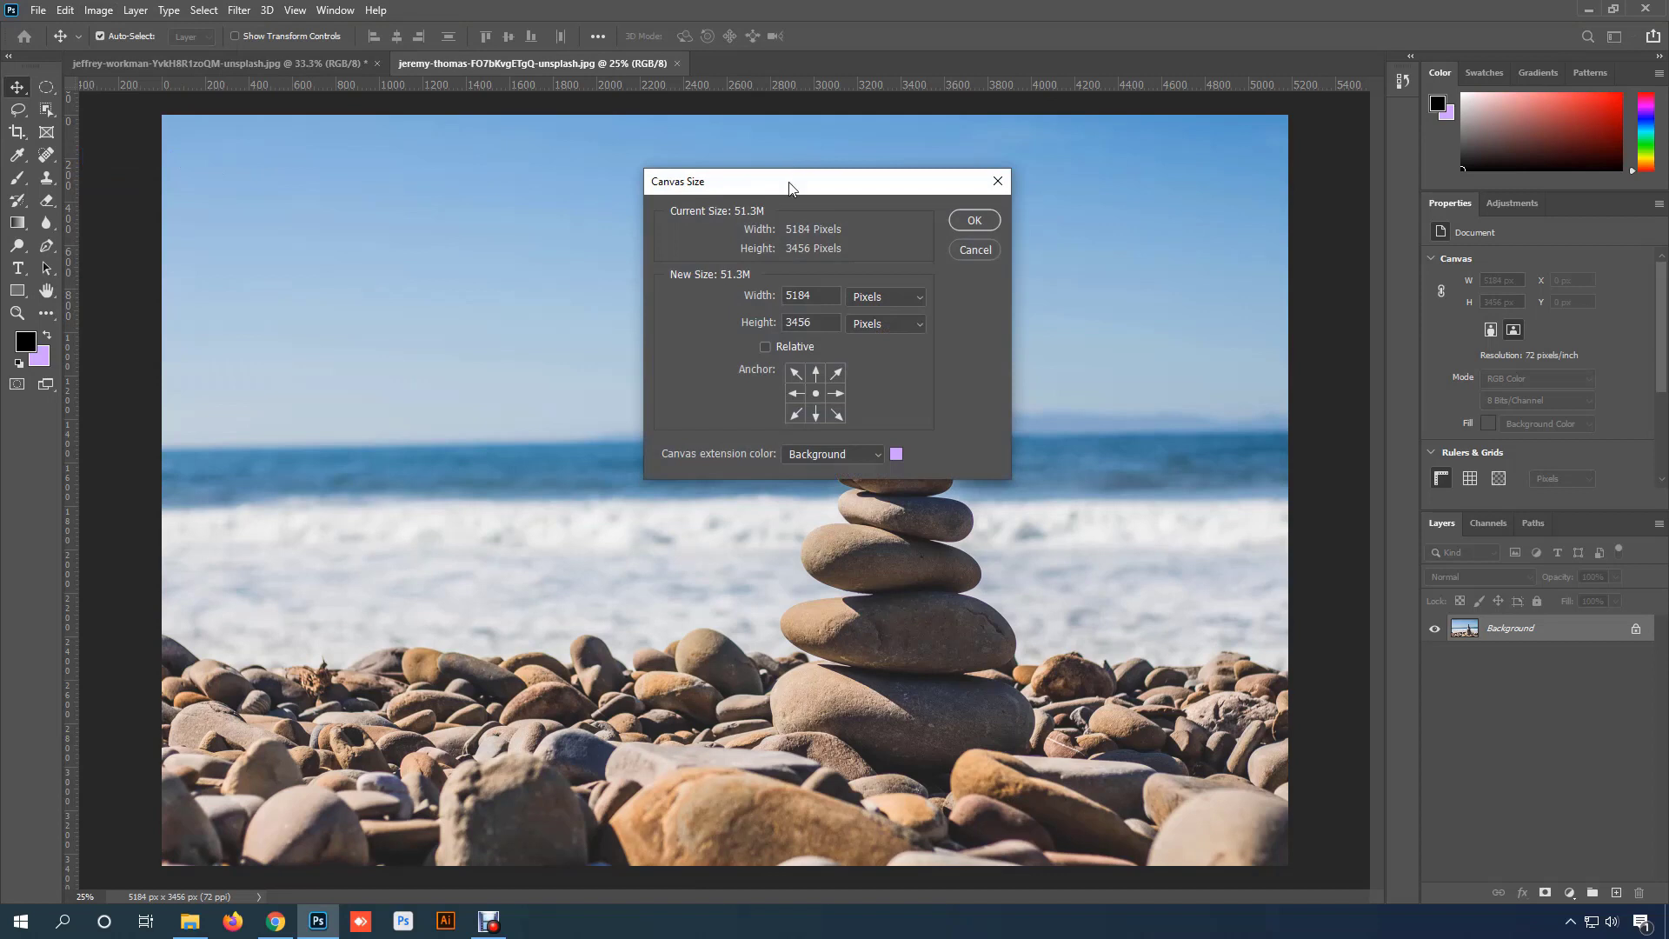
{"action": "left_click_drag", "start_coordinate": [791, 189], "coordinate": [854, 122]}
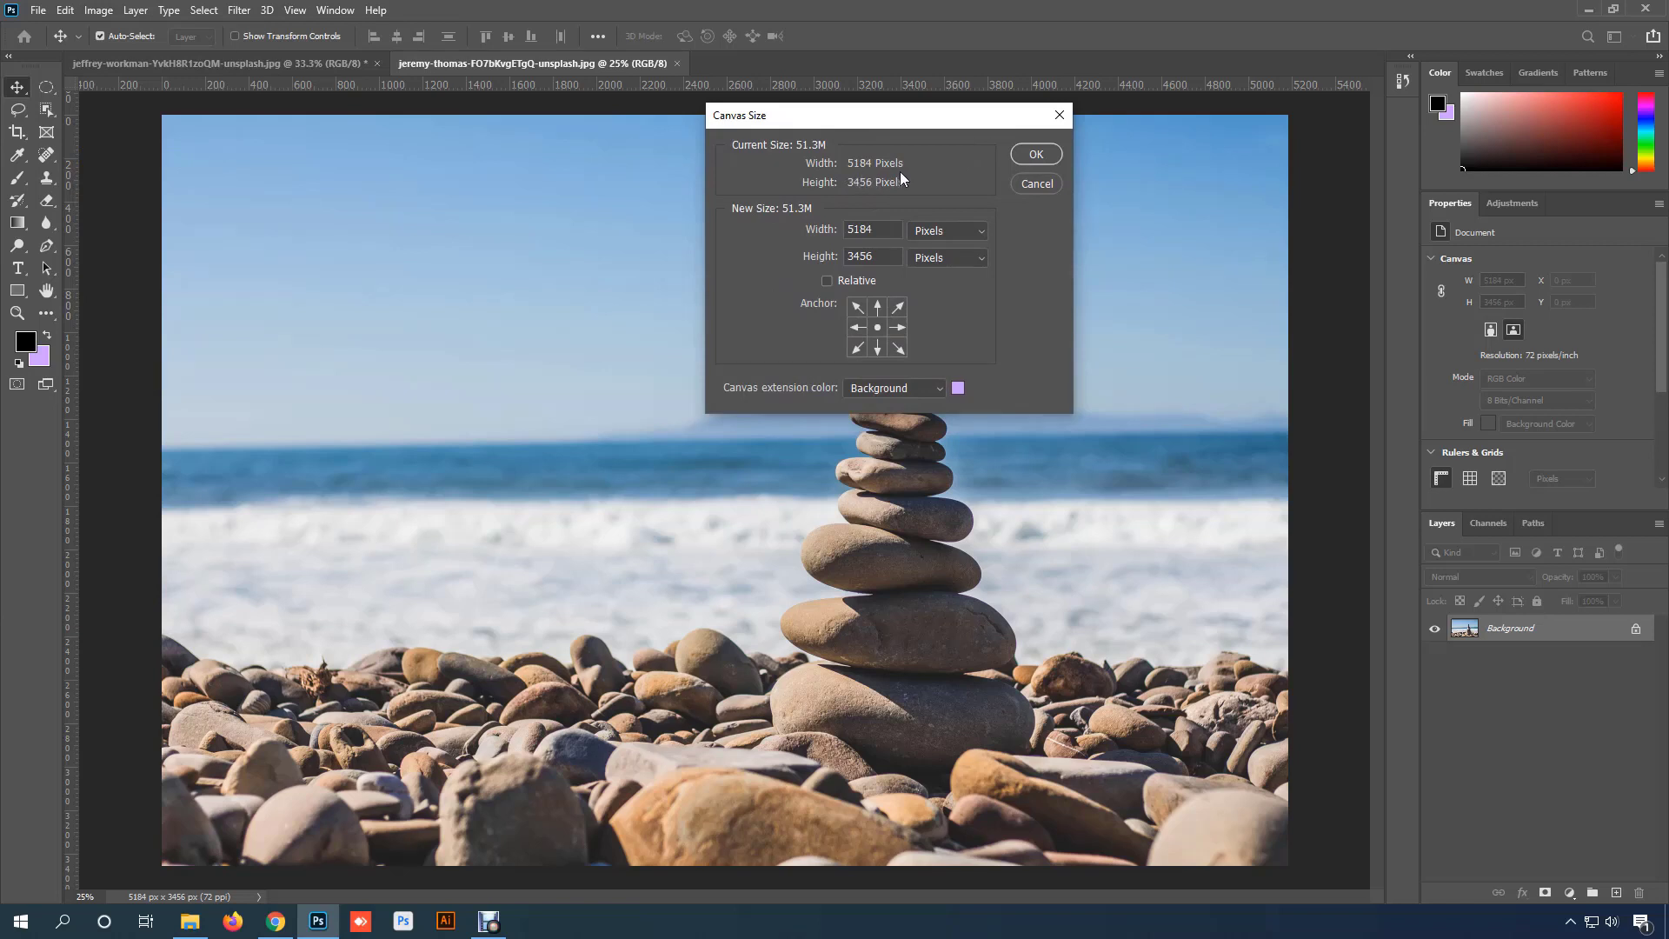
{"action": "double_click", "coordinate": [885, 231]}
{"action": "type", "text": "5"}
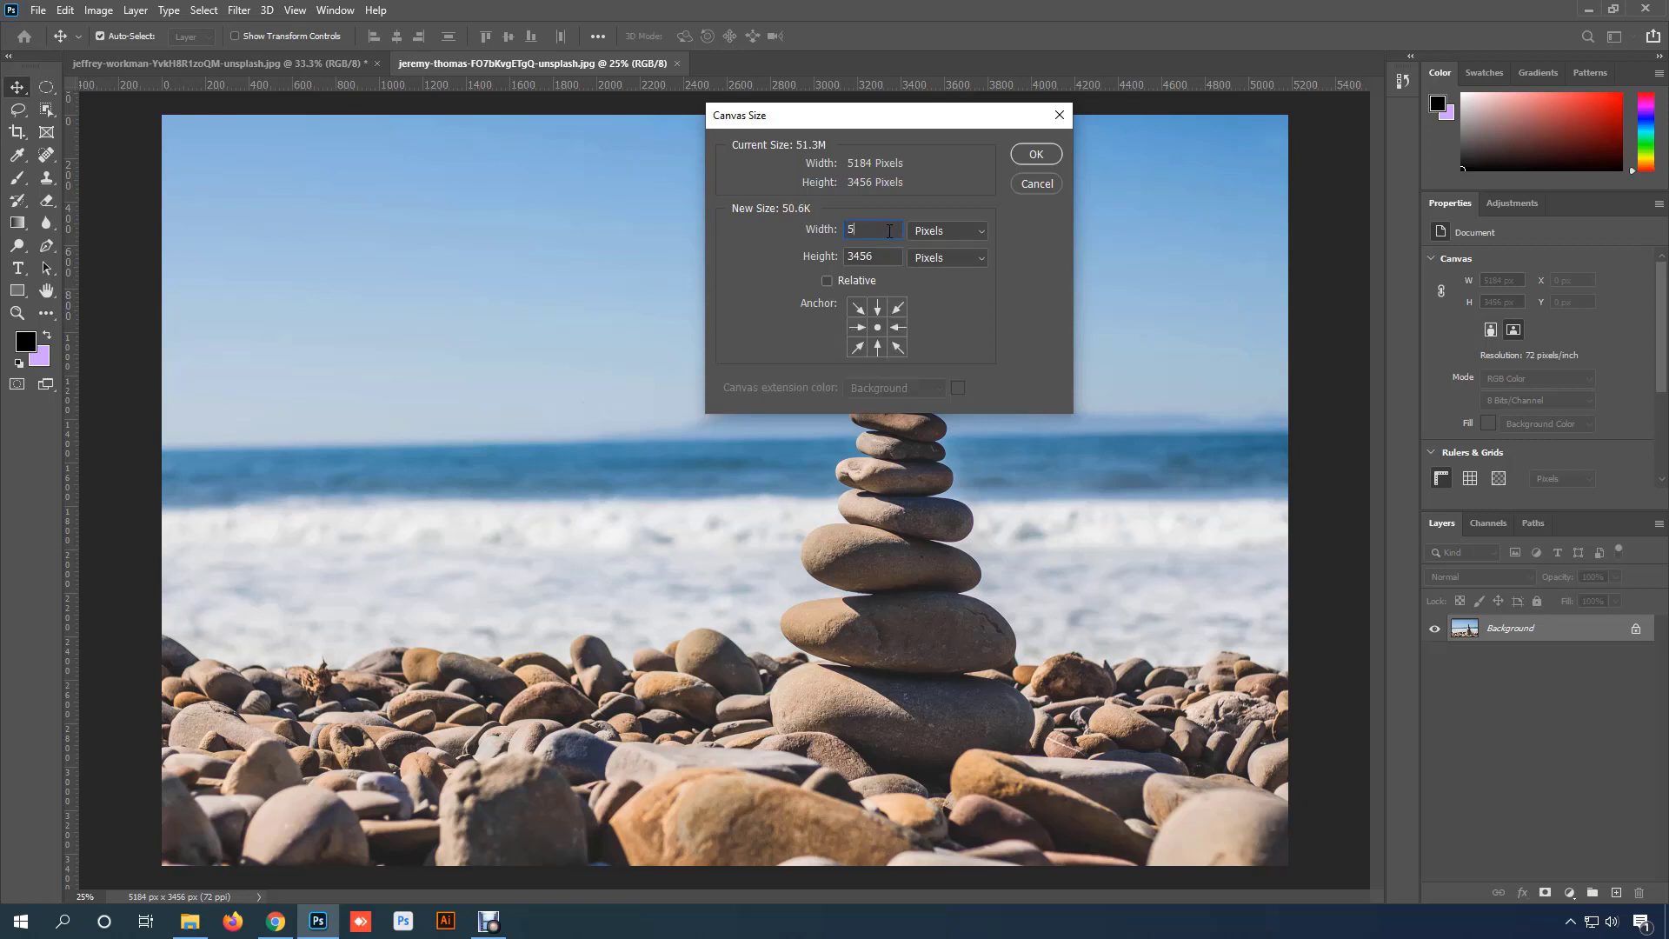
{"action": "type", "text": "550"}
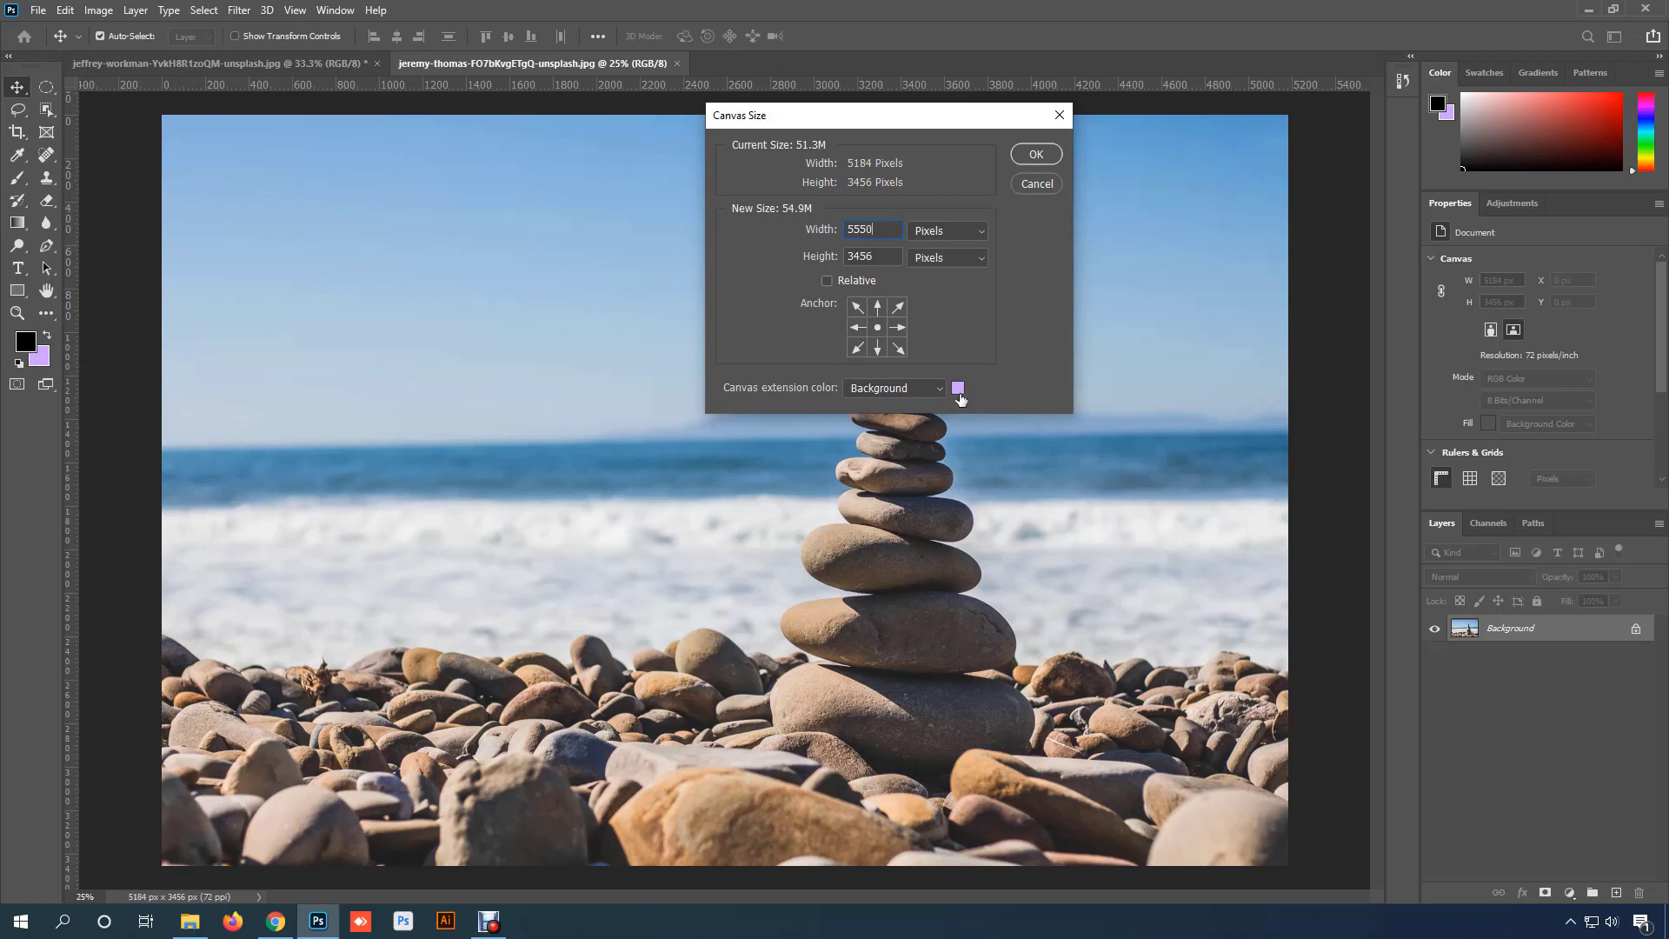
Step: Choose White as the canvas extension color and apply the new canvas size
{"action": "left_click", "coordinate": [938, 391]}
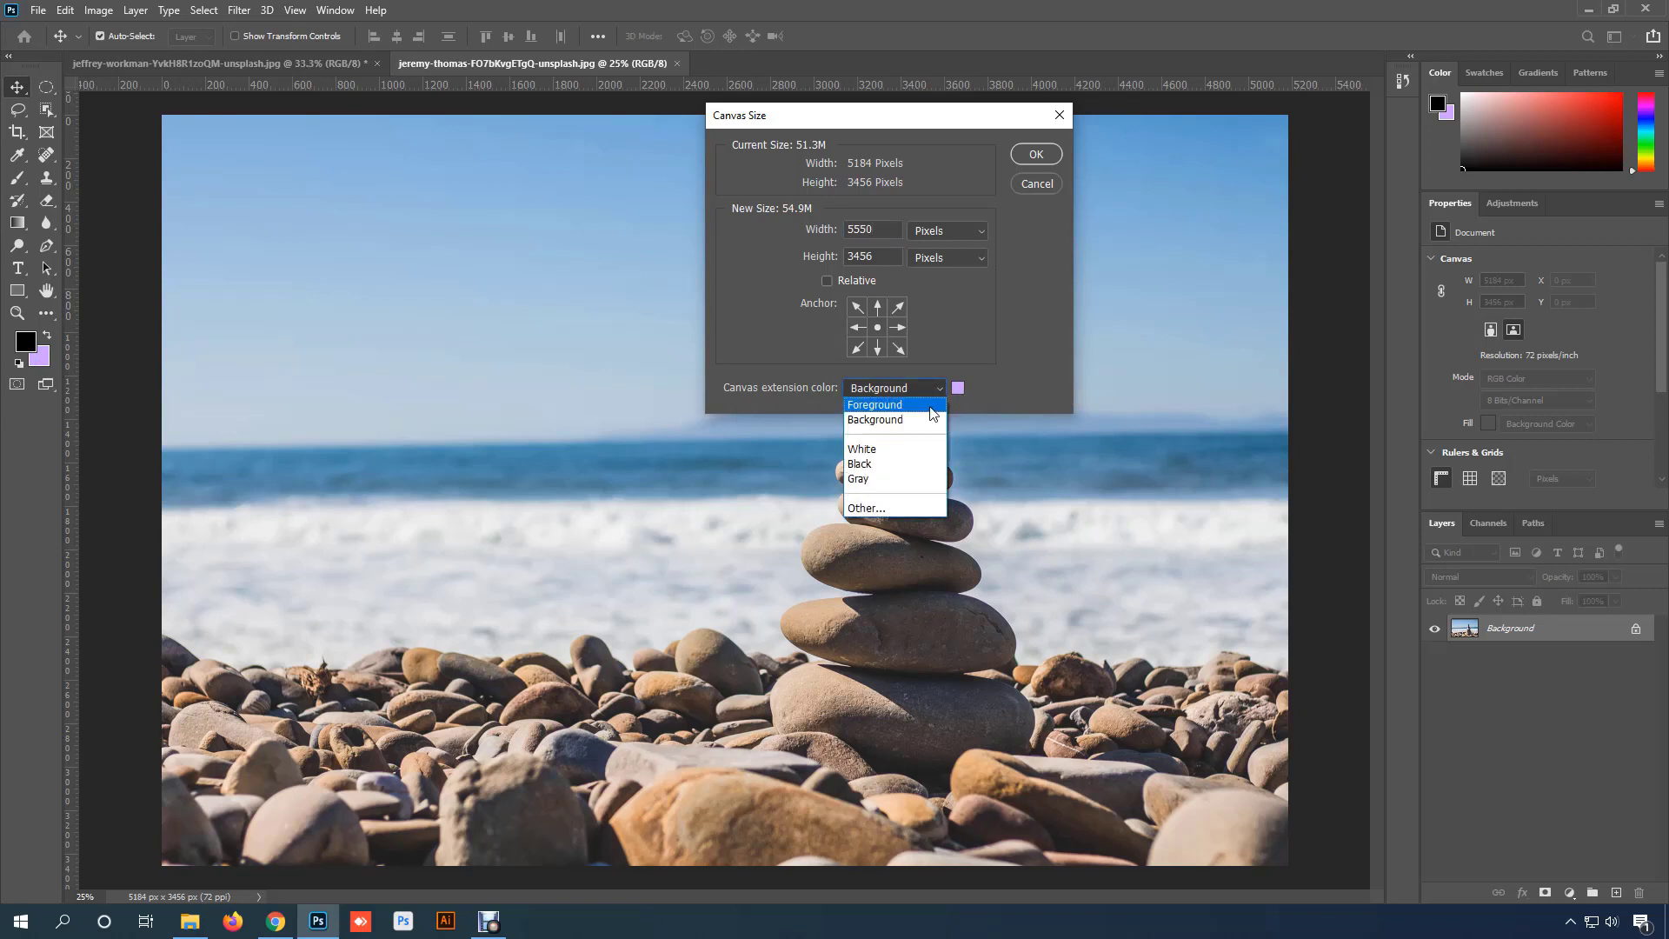
{"action": "left_click", "coordinate": [896, 450]}
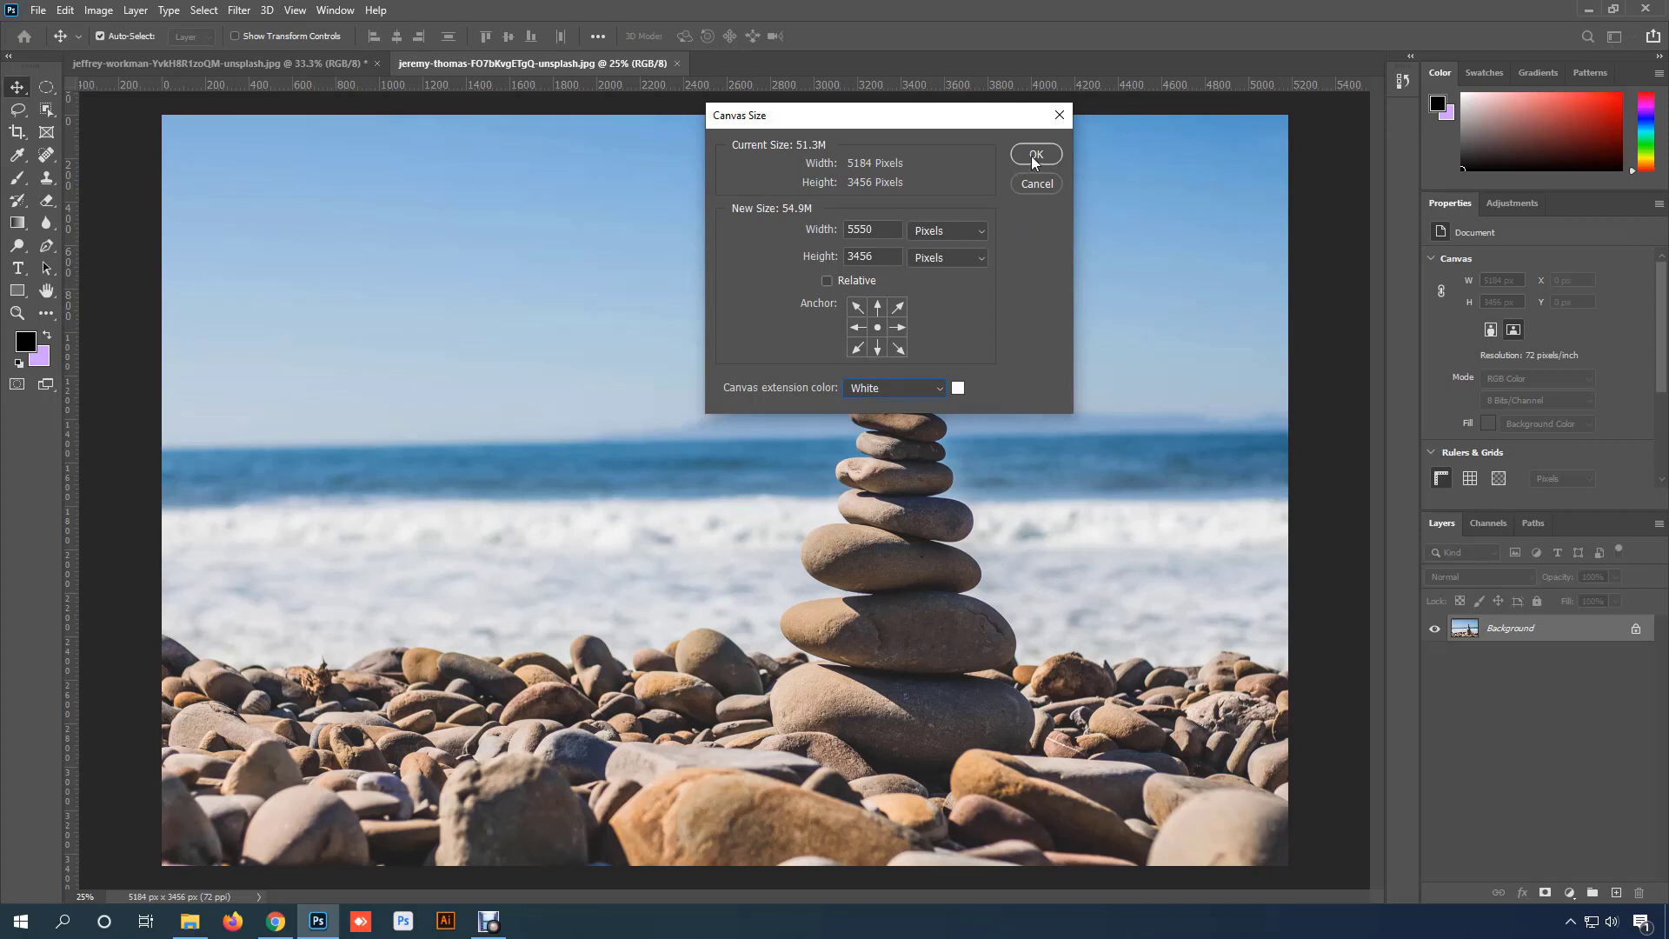
{"action": "left_click_drag", "start_coordinate": [892, 231], "coordinate": [840, 225]}
{"action": "left_click", "coordinate": [1033, 160]}
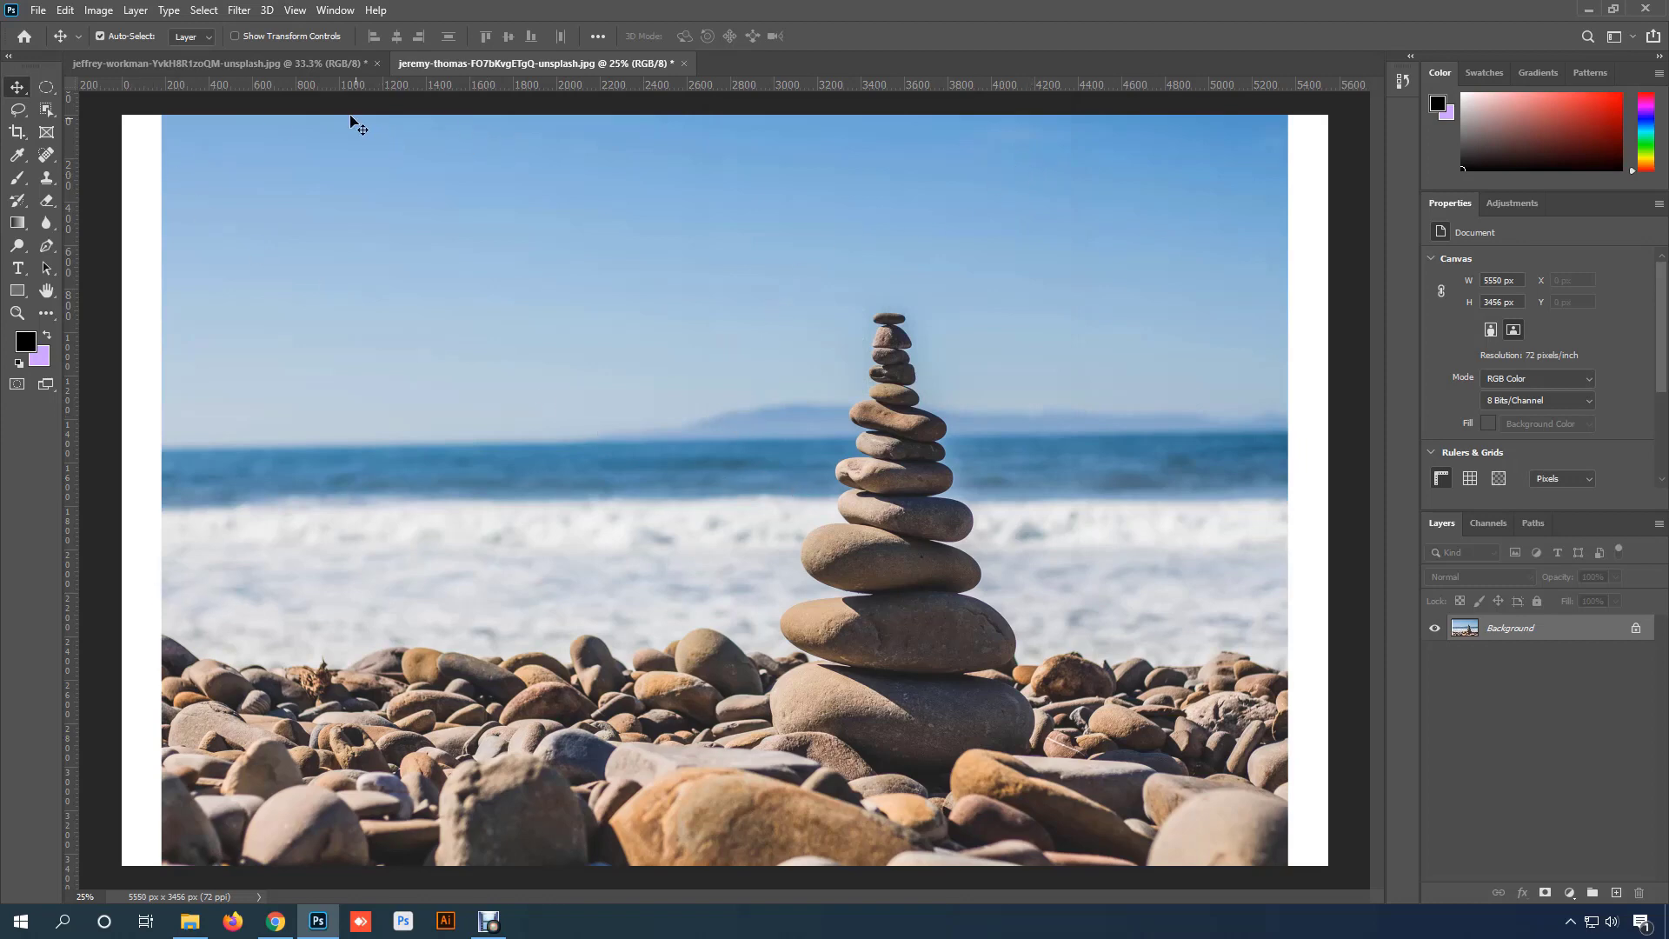
Step: Compare the resized waterfall image with the extended canvas of the stacked-stones image
{"action": "left_click", "coordinate": [297, 65]}
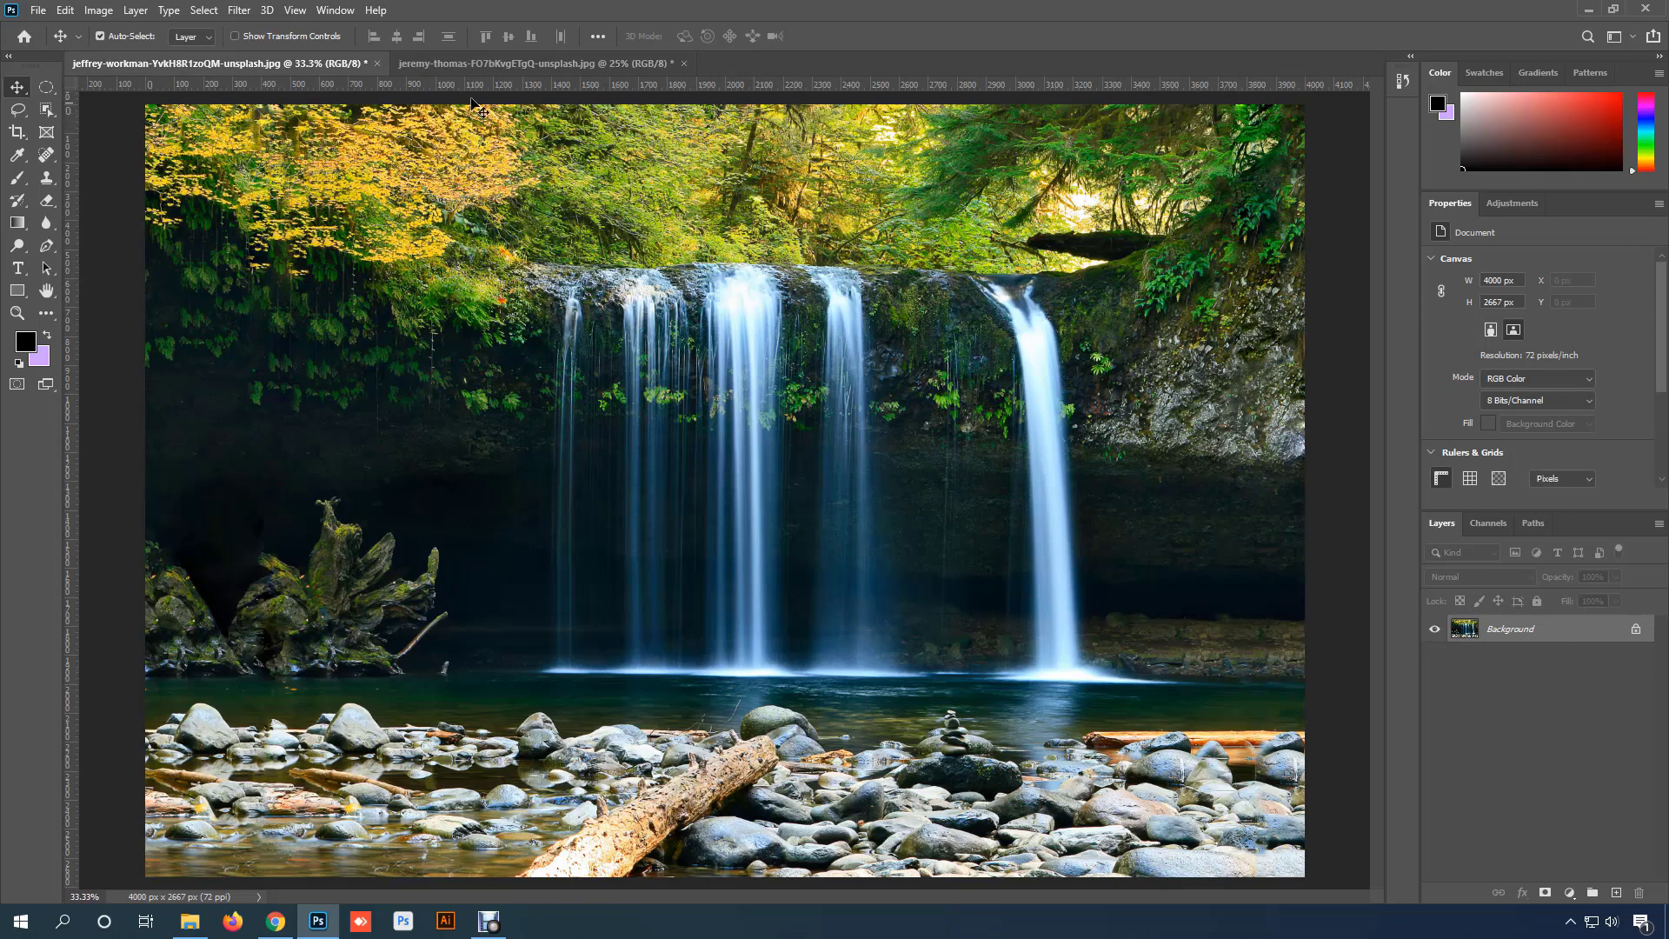
{"action": "left_click", "coordinate": [425, 59]}
{"action": "scroll", "coordinate": [476, 326], "scroll_direction": "down", "scroll_amount": 1}
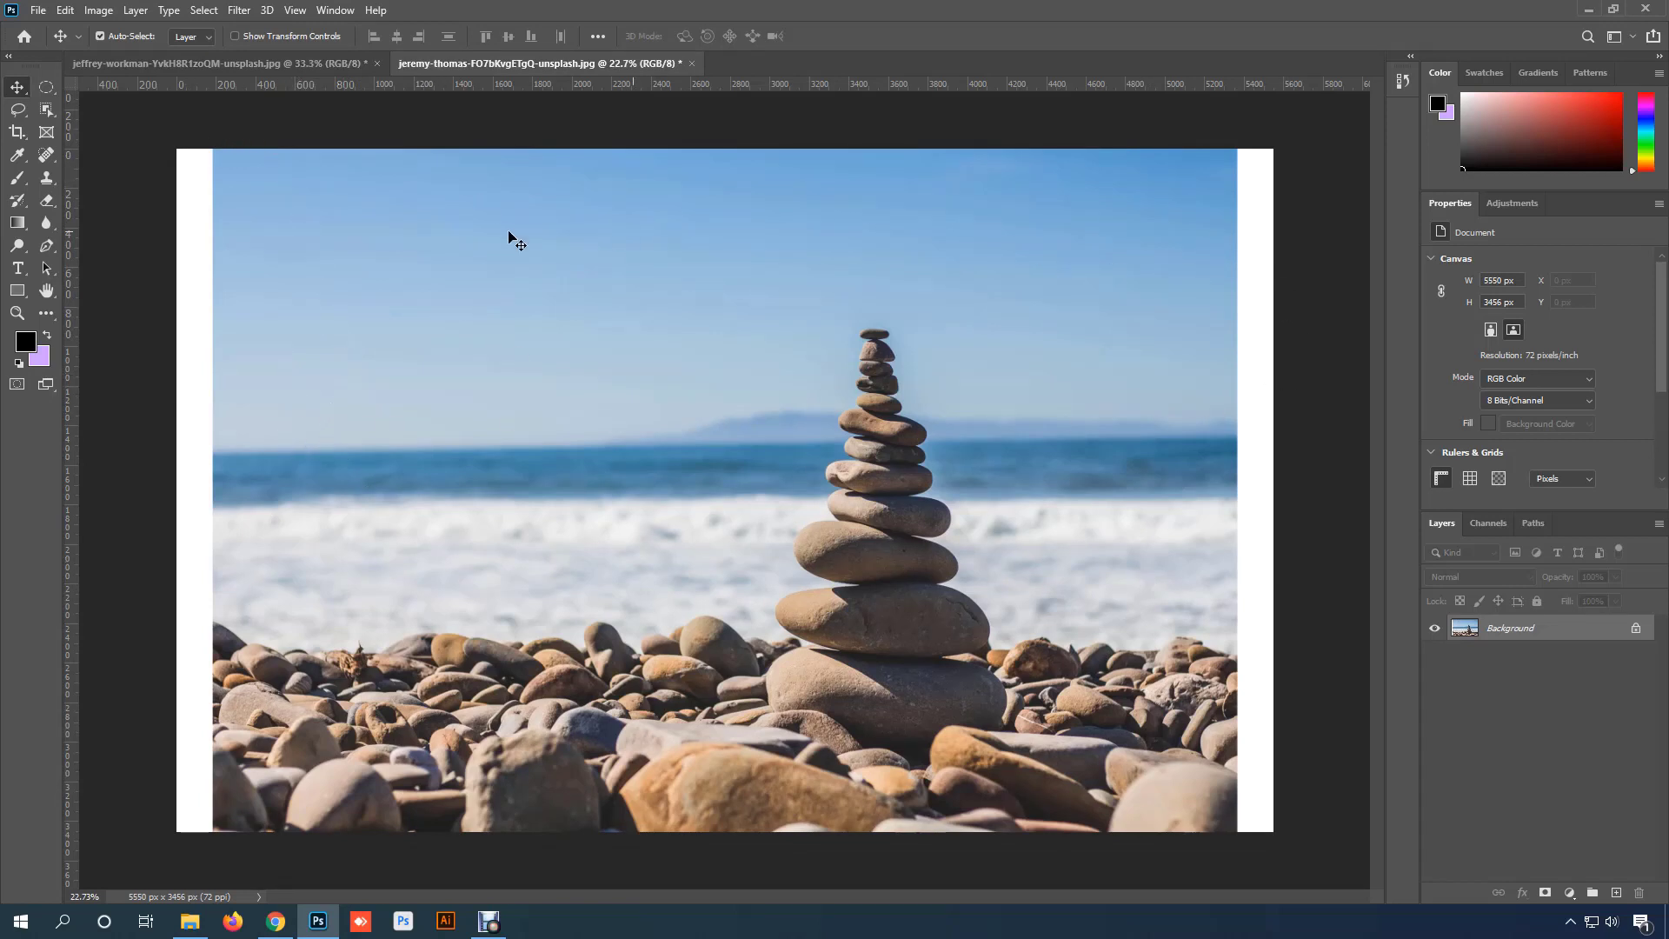
Step: Set the canvas height of the stacked-stones image to 4000 pixels
{"action": "left_click", "coordinate": [98, 10]}
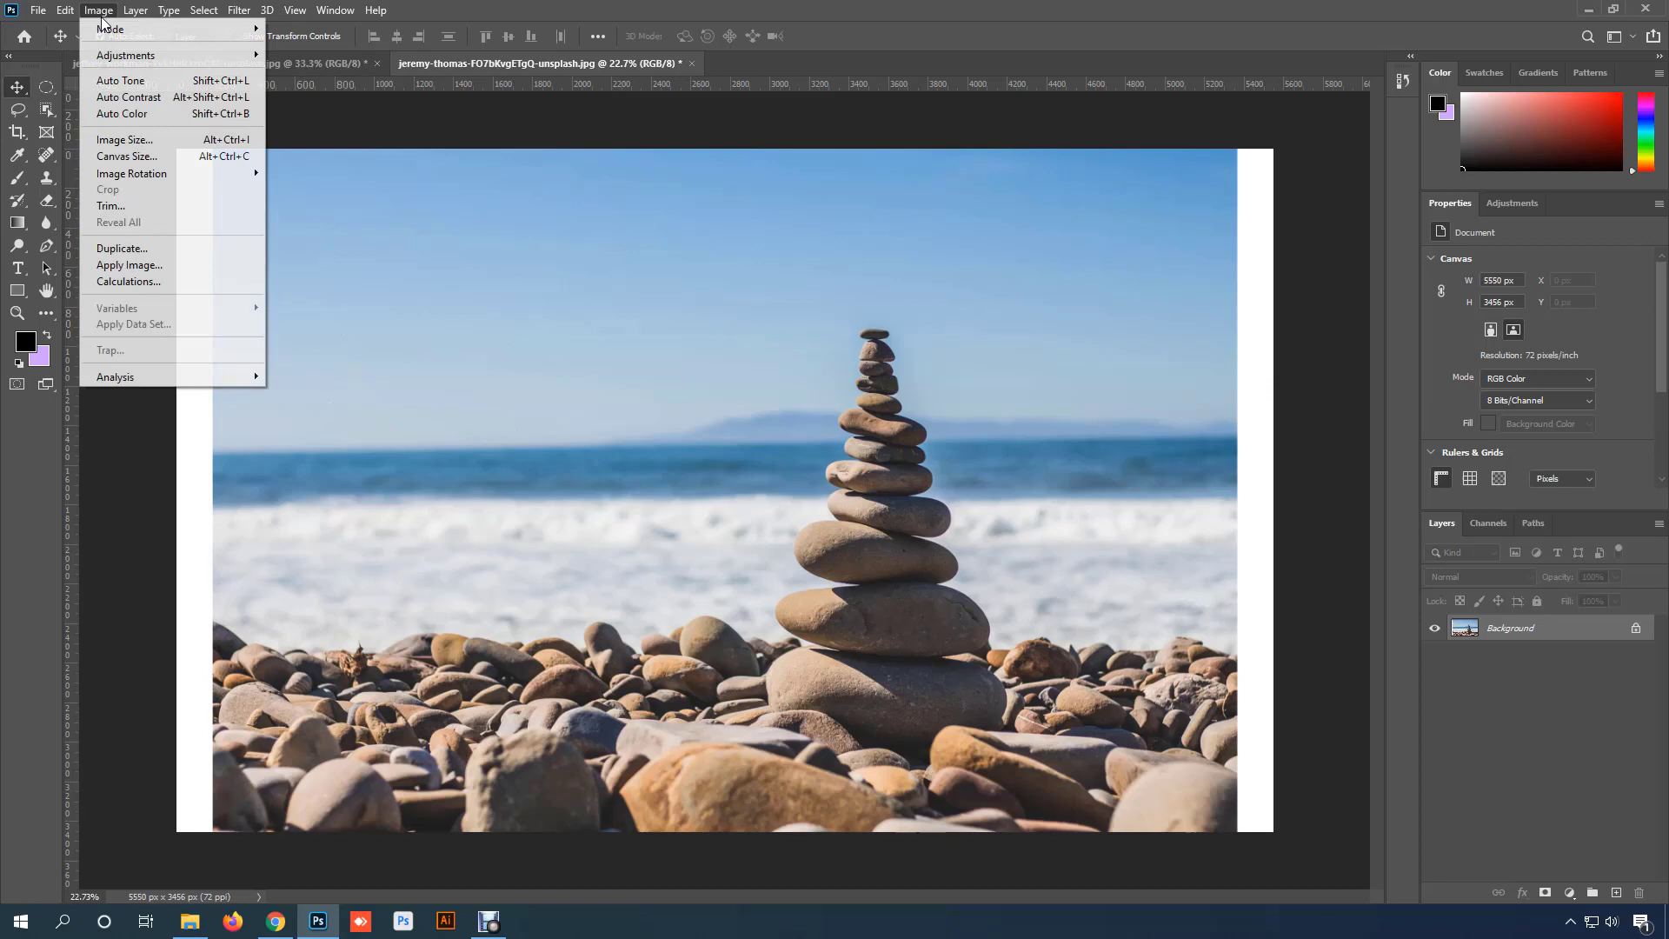
{"action": "left_click", "coordinate": [166, 156]}
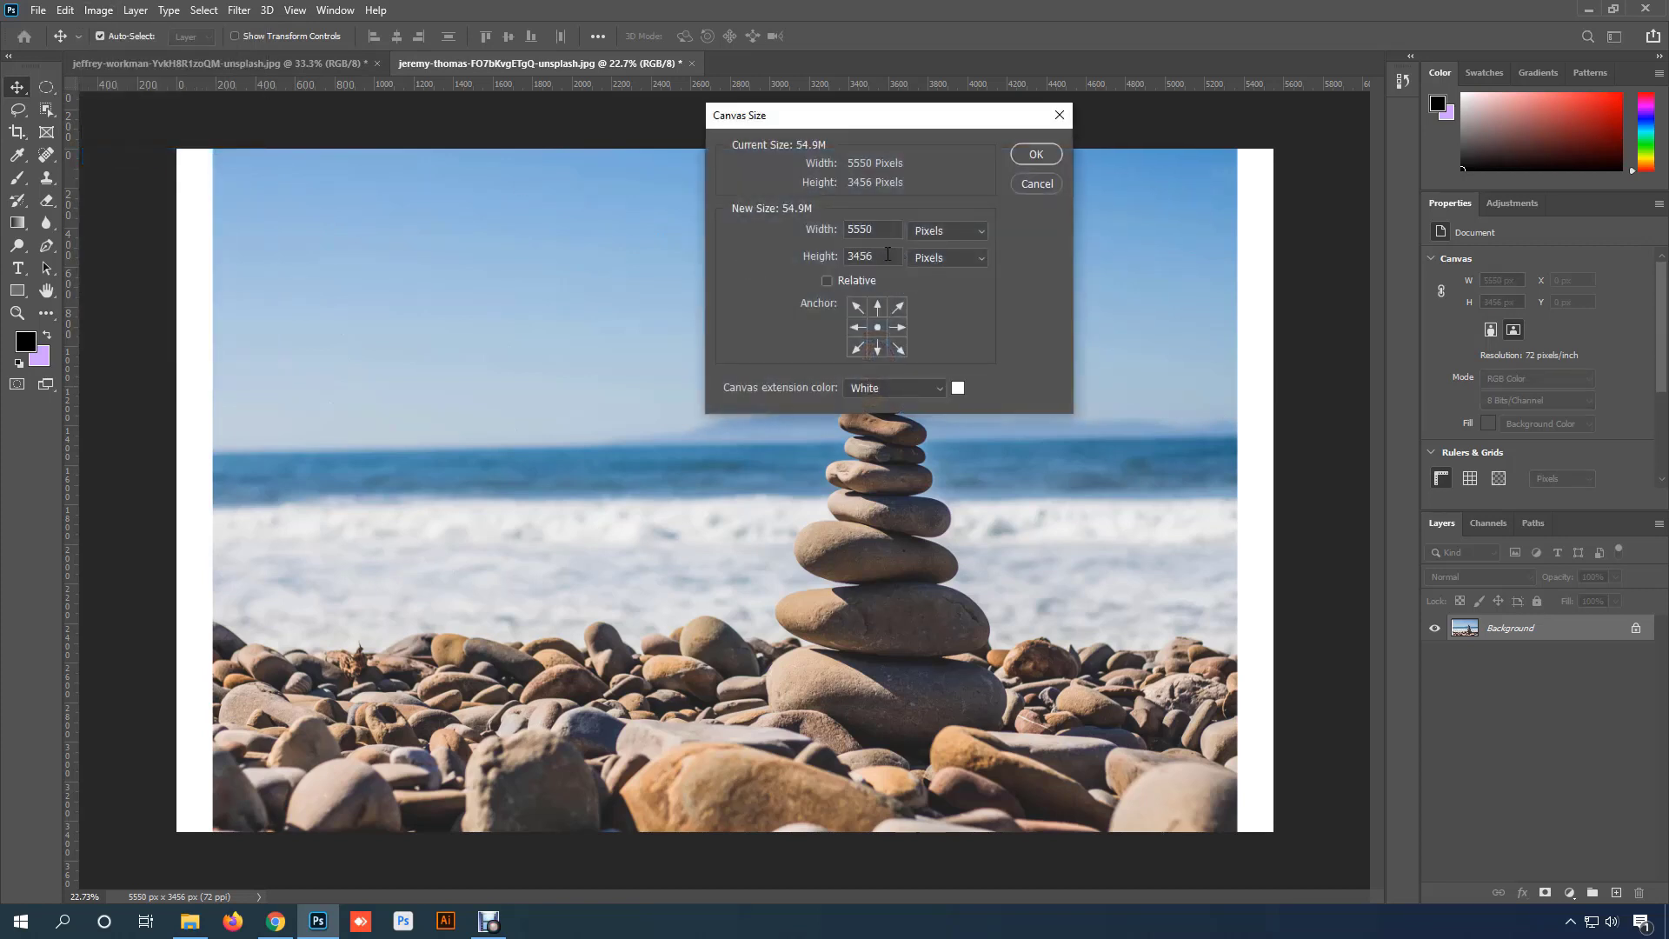
{"action": "left_click_drag", "start_coordinate": [880, 254], "coordinate": [804, 261]}
{"action": "type", "text": "4000"}
{"action": "key", "text": "Return"}
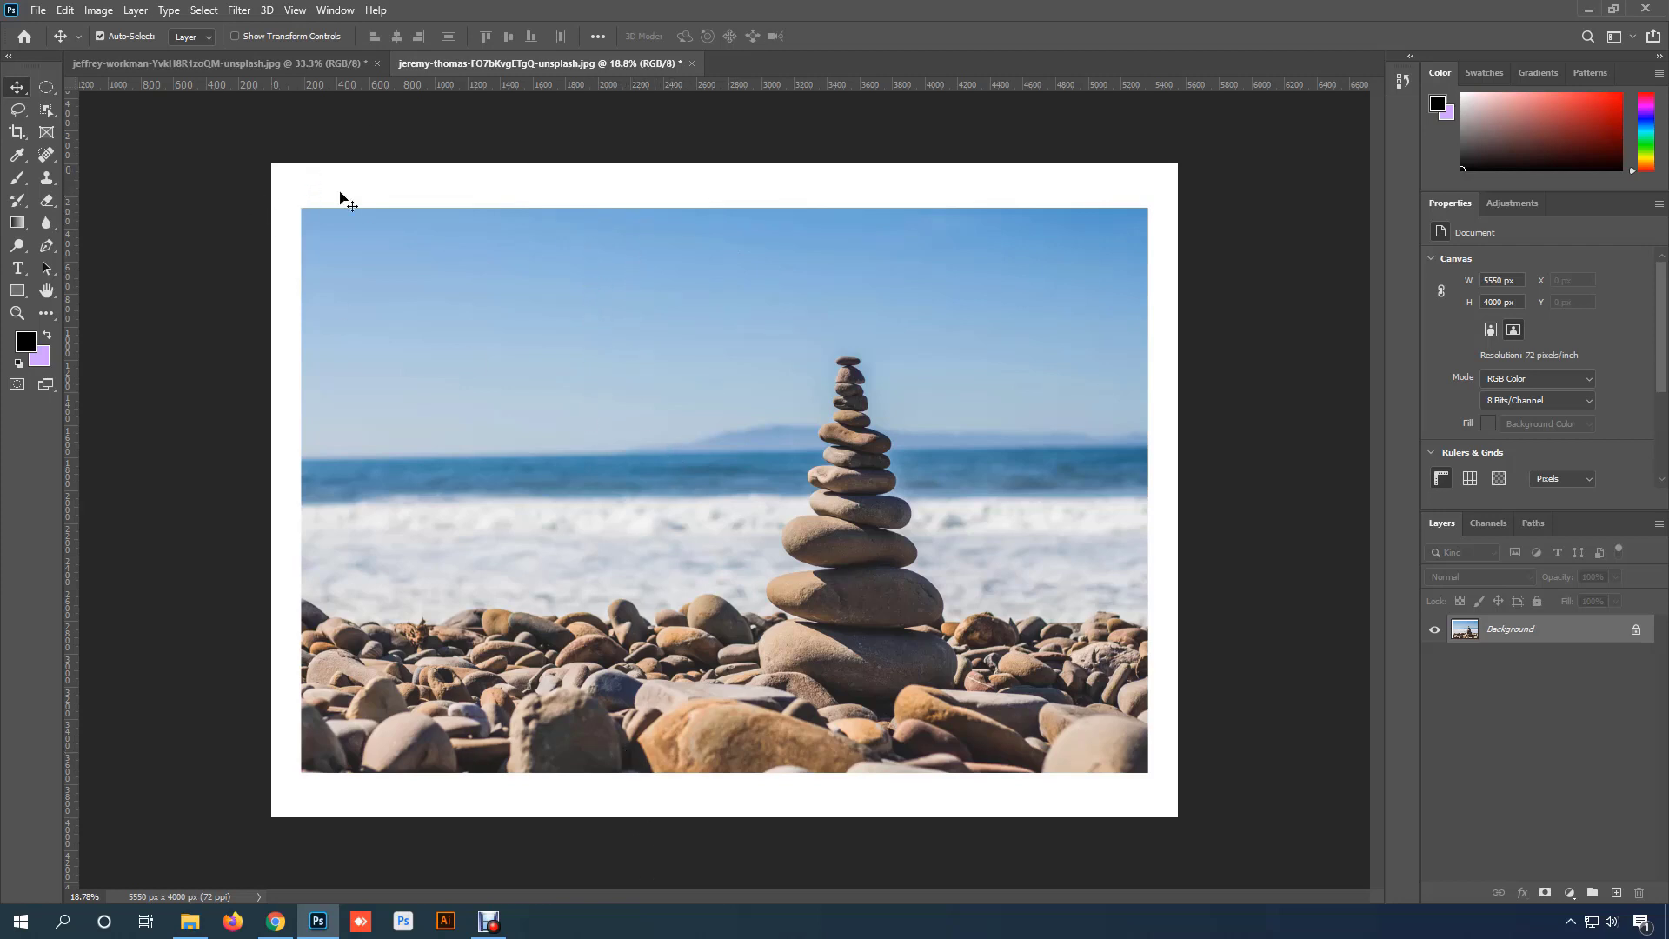
Step: Open the canvas size settings for the stacked-stones image and turn on relative dimensions
{"action": "left_click", "coordinate": [98, 16]}
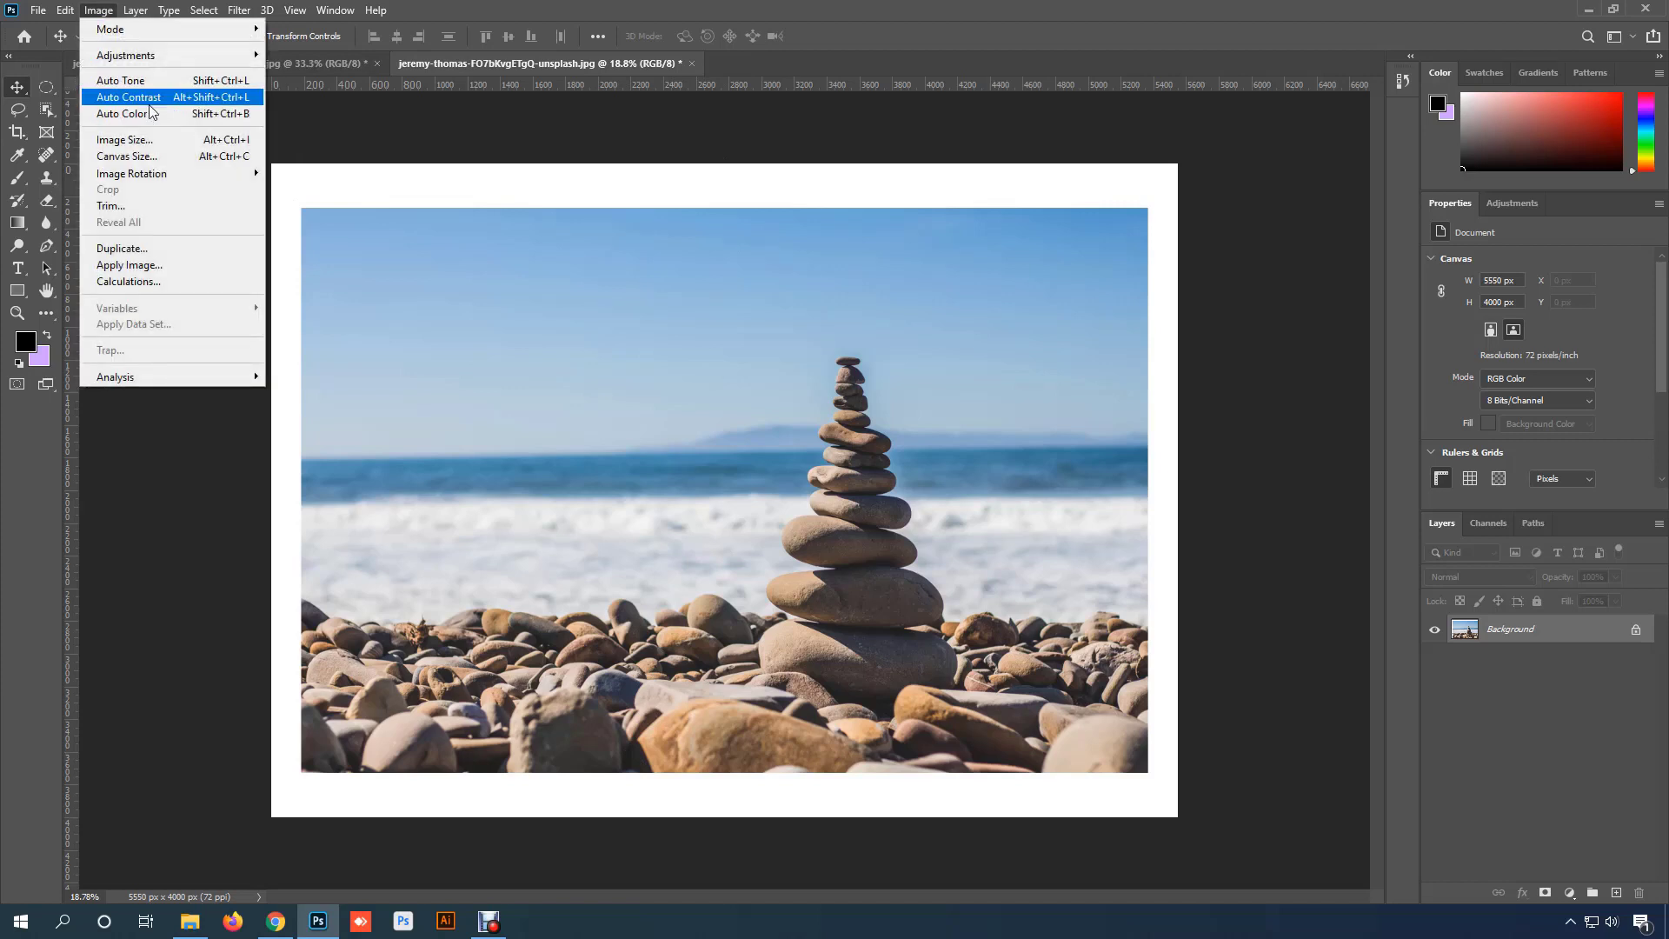
{"action": "left_click", "coordinate": [186, 161]}
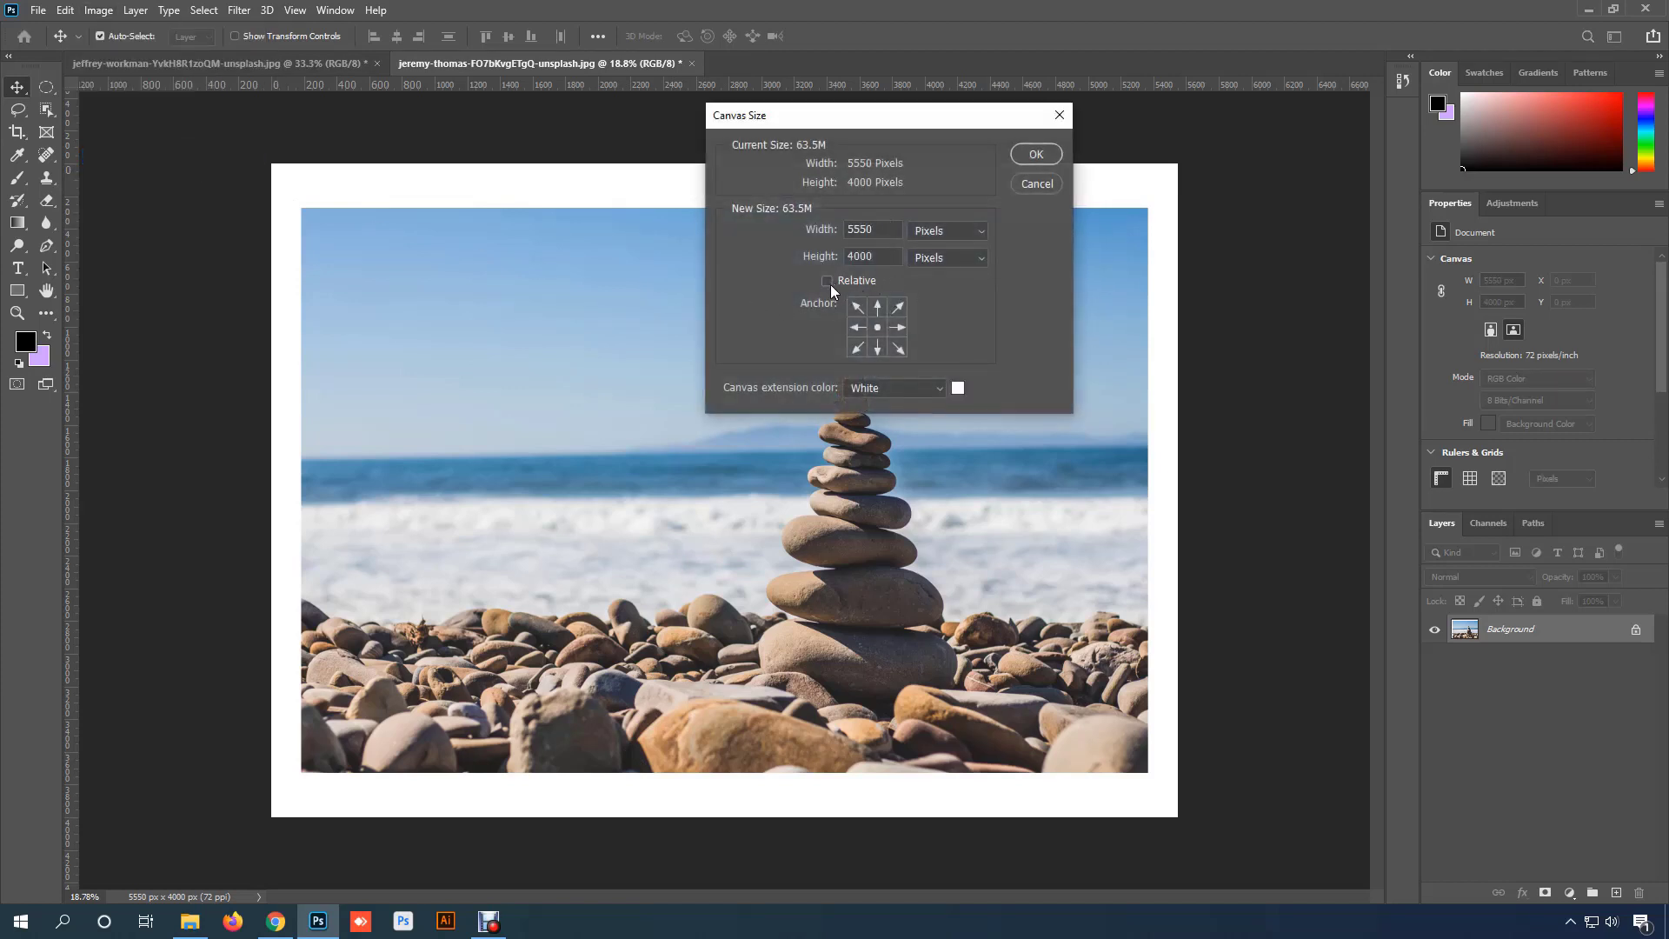
{"action": "left_click_drag", "start_coordinate": [894, 117], "coordinate": [828, 99]}
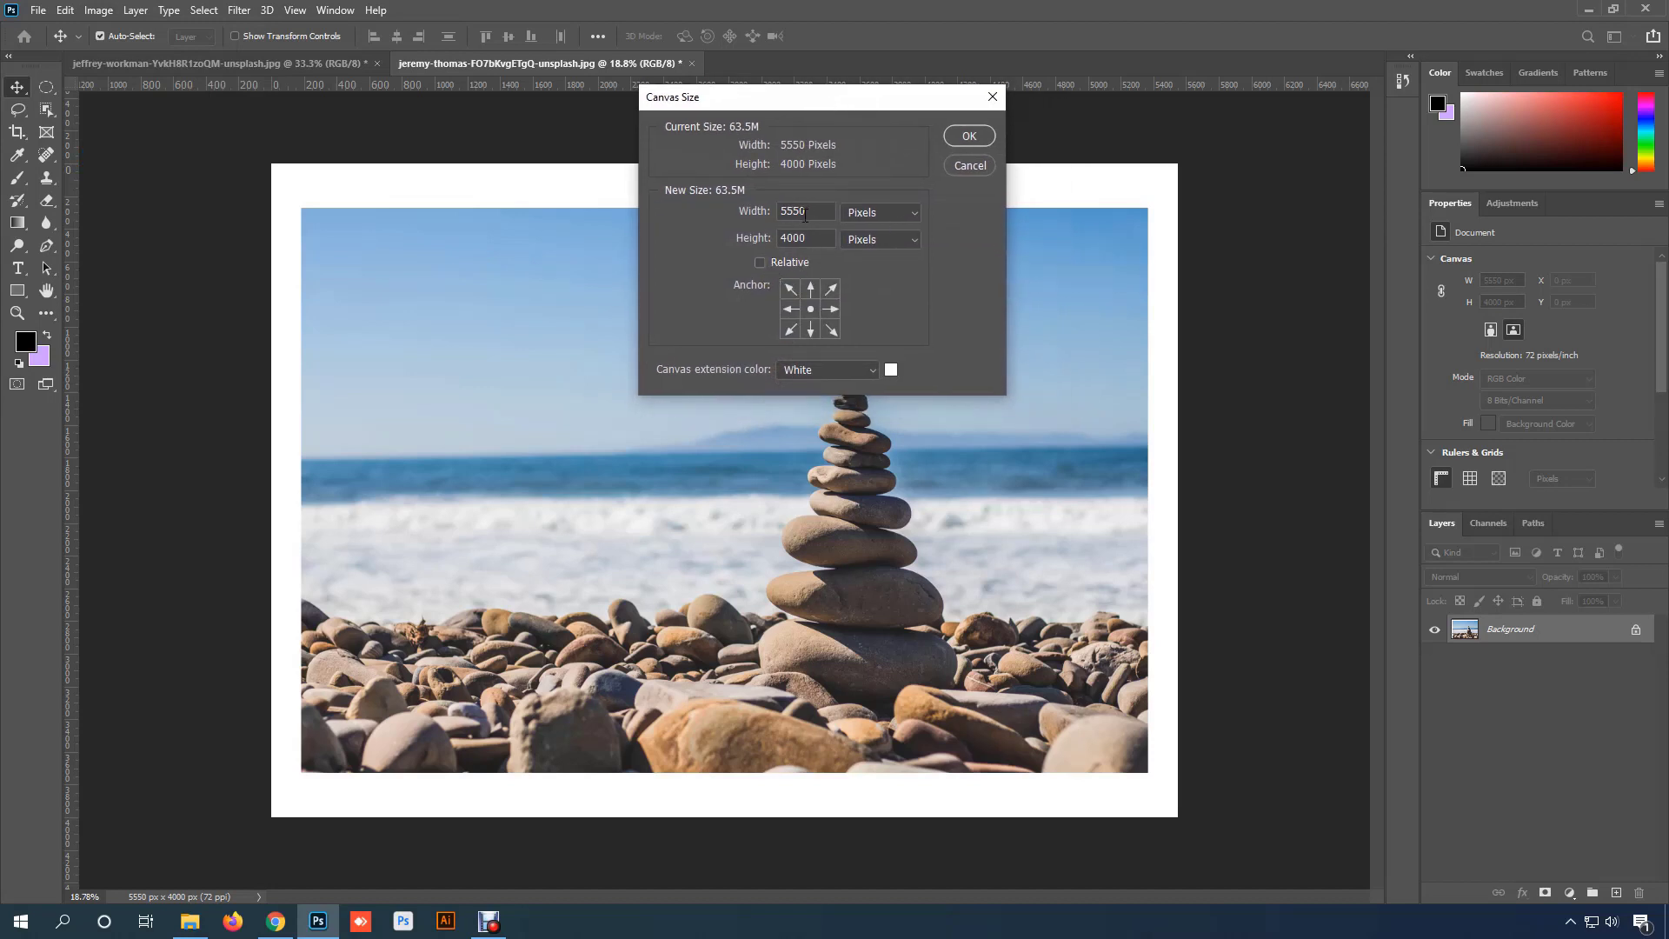
{"action": "left_click", "coordinate": [760, 263]}
{"action": "key", "text": "Tab"}
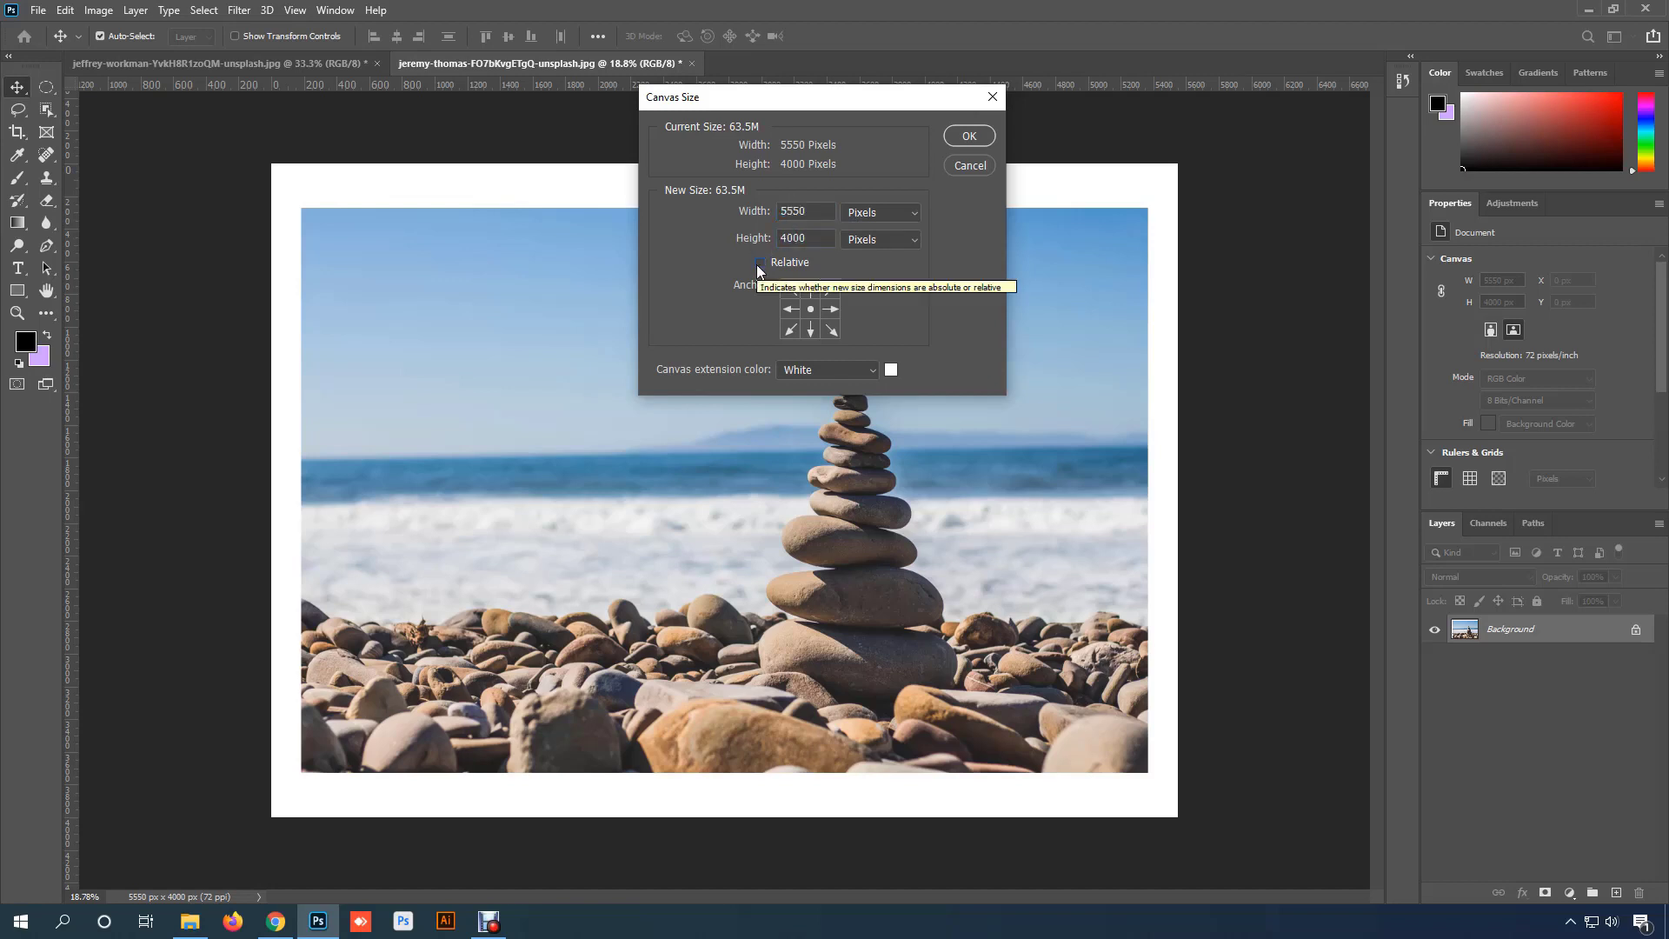
{"action": "left_click", "coordinate": [760, 263]}
{"action": "double_click", "coordinate": [816, 214]}
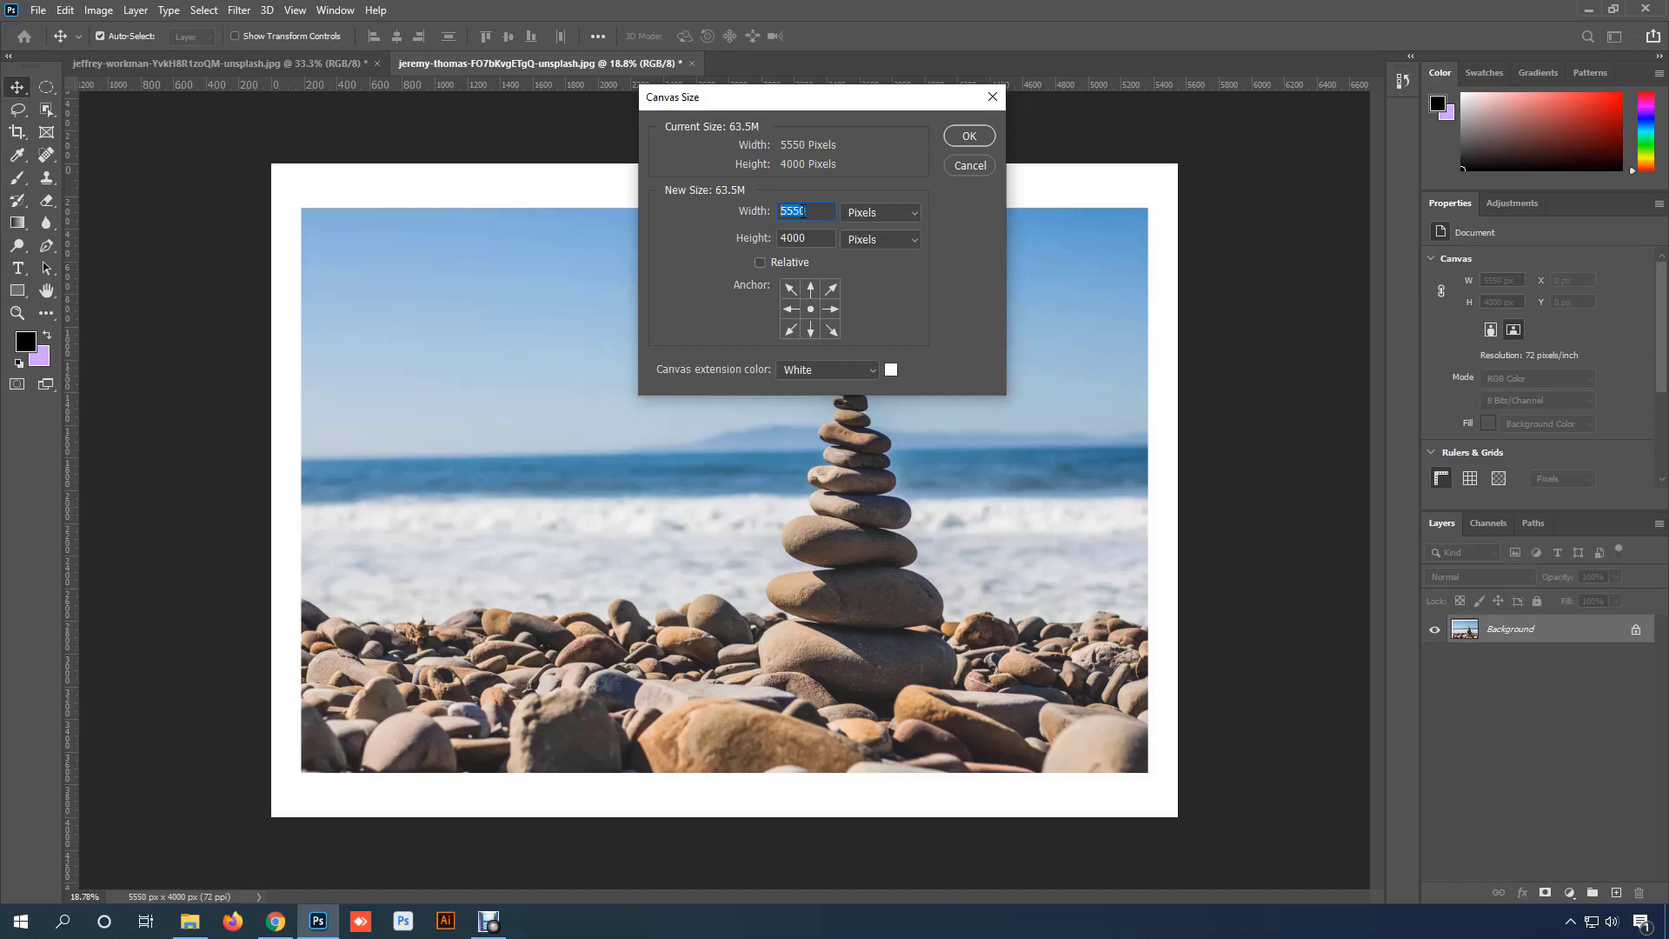
{"action": "left_click", "coordinate": [763, 263]}
Step: Enlarge the canvas by a relative 200 pixels in width and 500 pixels in height
{"action": "double_click", "coordinate": [794, 210]}
{"action": "type", "text": "100"}
{"action": "key", "text": "BackSpace"}
{"action": "key", "text": "BackSpace"}
{"action": "key", "text": "BackSpace"}
{"action": "type", "text": "2000"}
{"action": "key", "text": "Tab"}
{"action": "type", "text": "500"}
{"action": "left_click", "coordinate": [968, 137]}
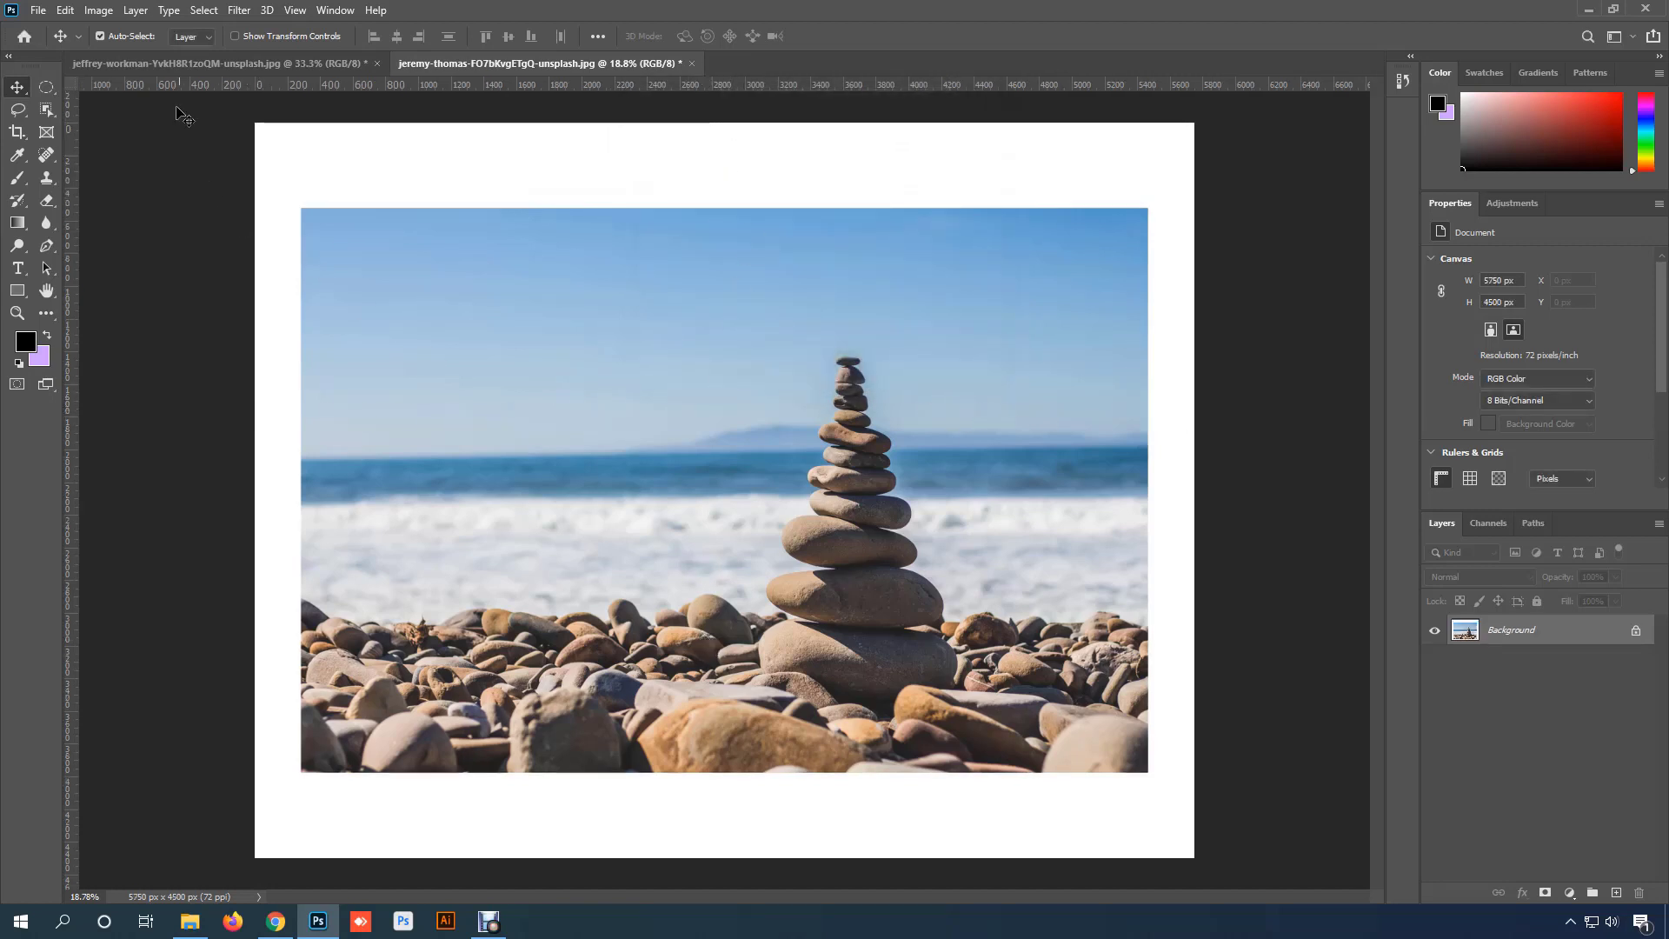
Step: Add 500 pixels of canvas height only below the image, using relative sizing and the top-center anchor
{"action": "left_click", "coordinate": [98, 10]}
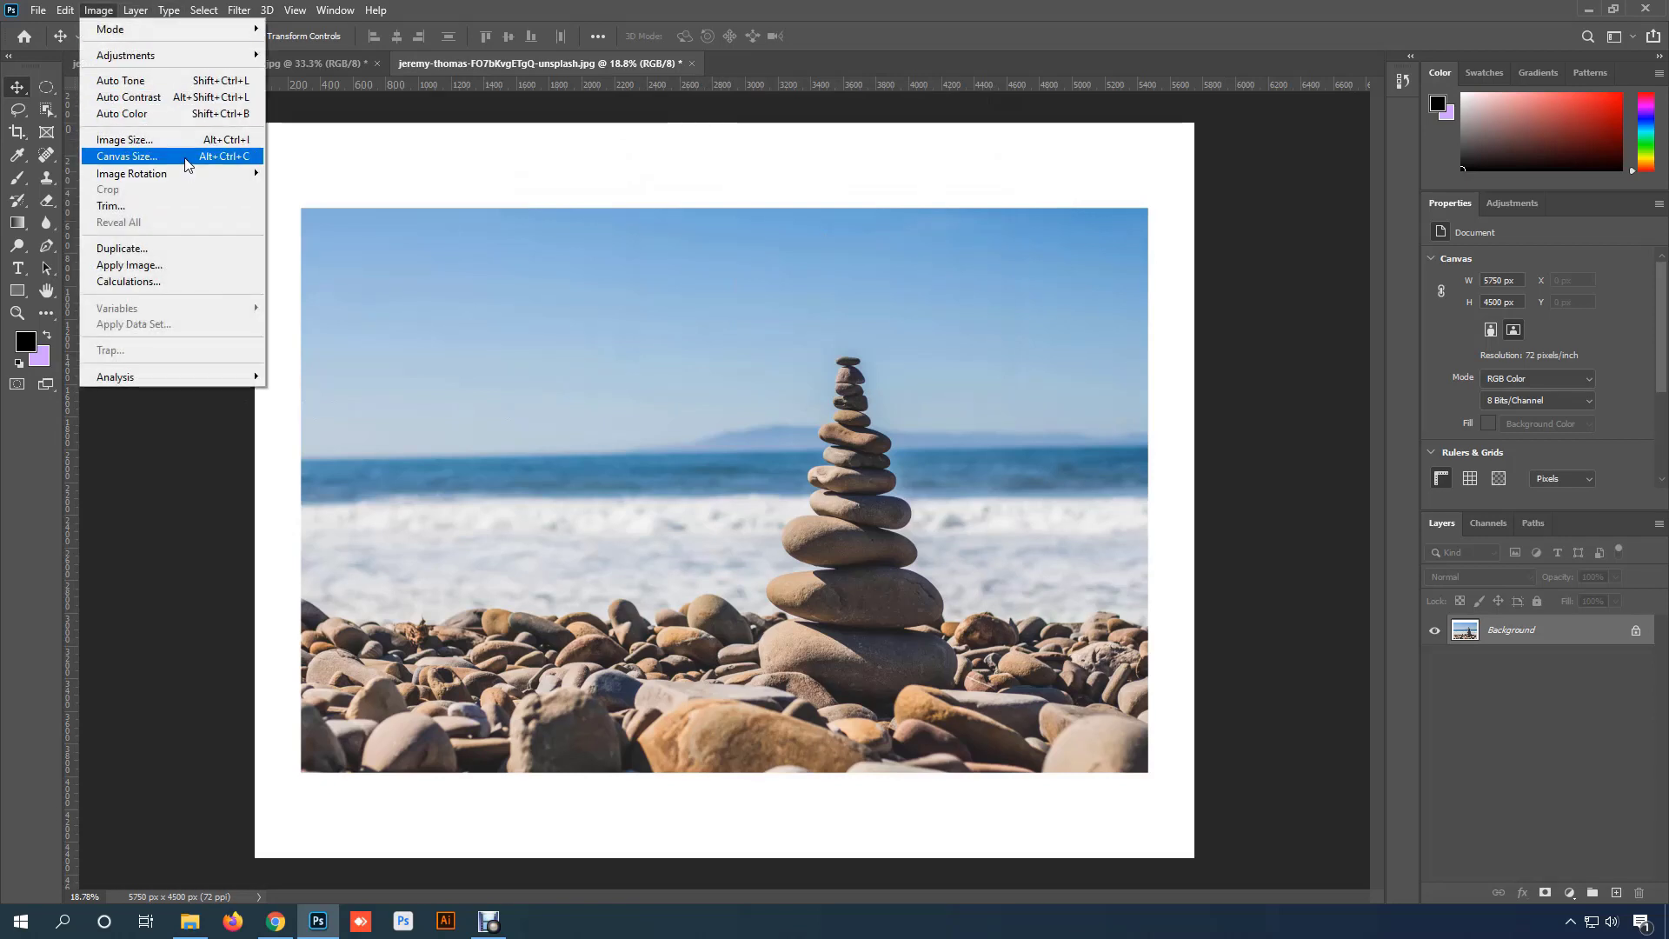
{"action": "left_click", "coordinate": [156, 160]}
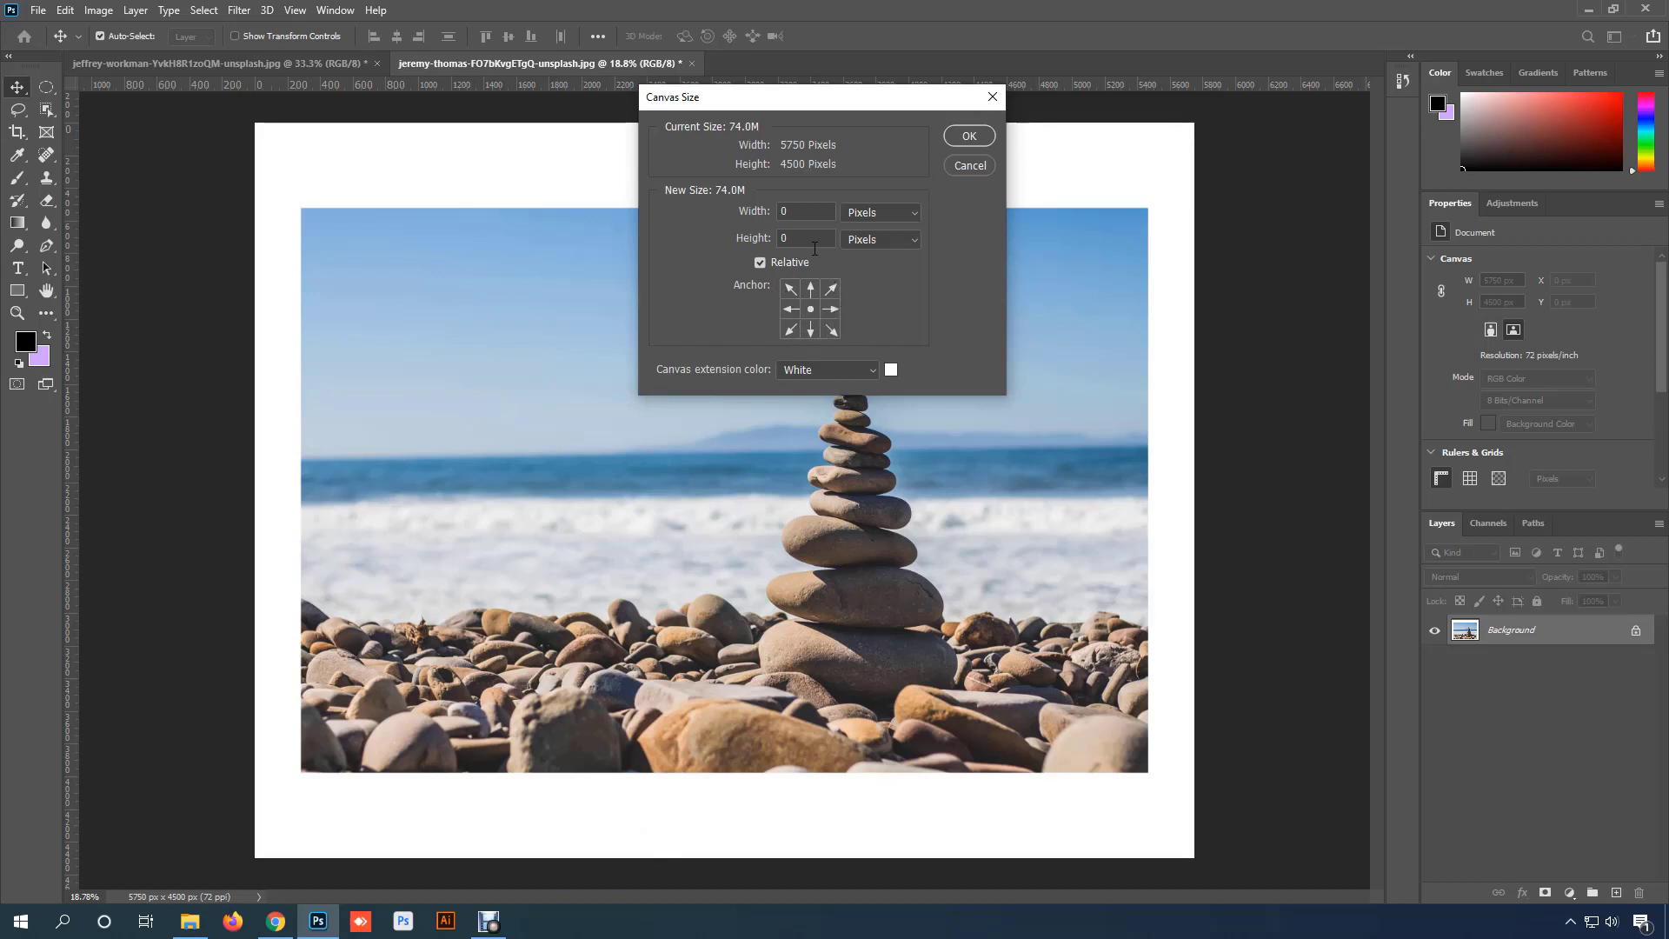
{"action": "left_click", "coordinate": [740, 237]}
{"action": "type", "text": "500"}
{"action": "left_click", "coordinate": [810, 293]}
{"action": "left_click", "coordinate": [811, 329]}
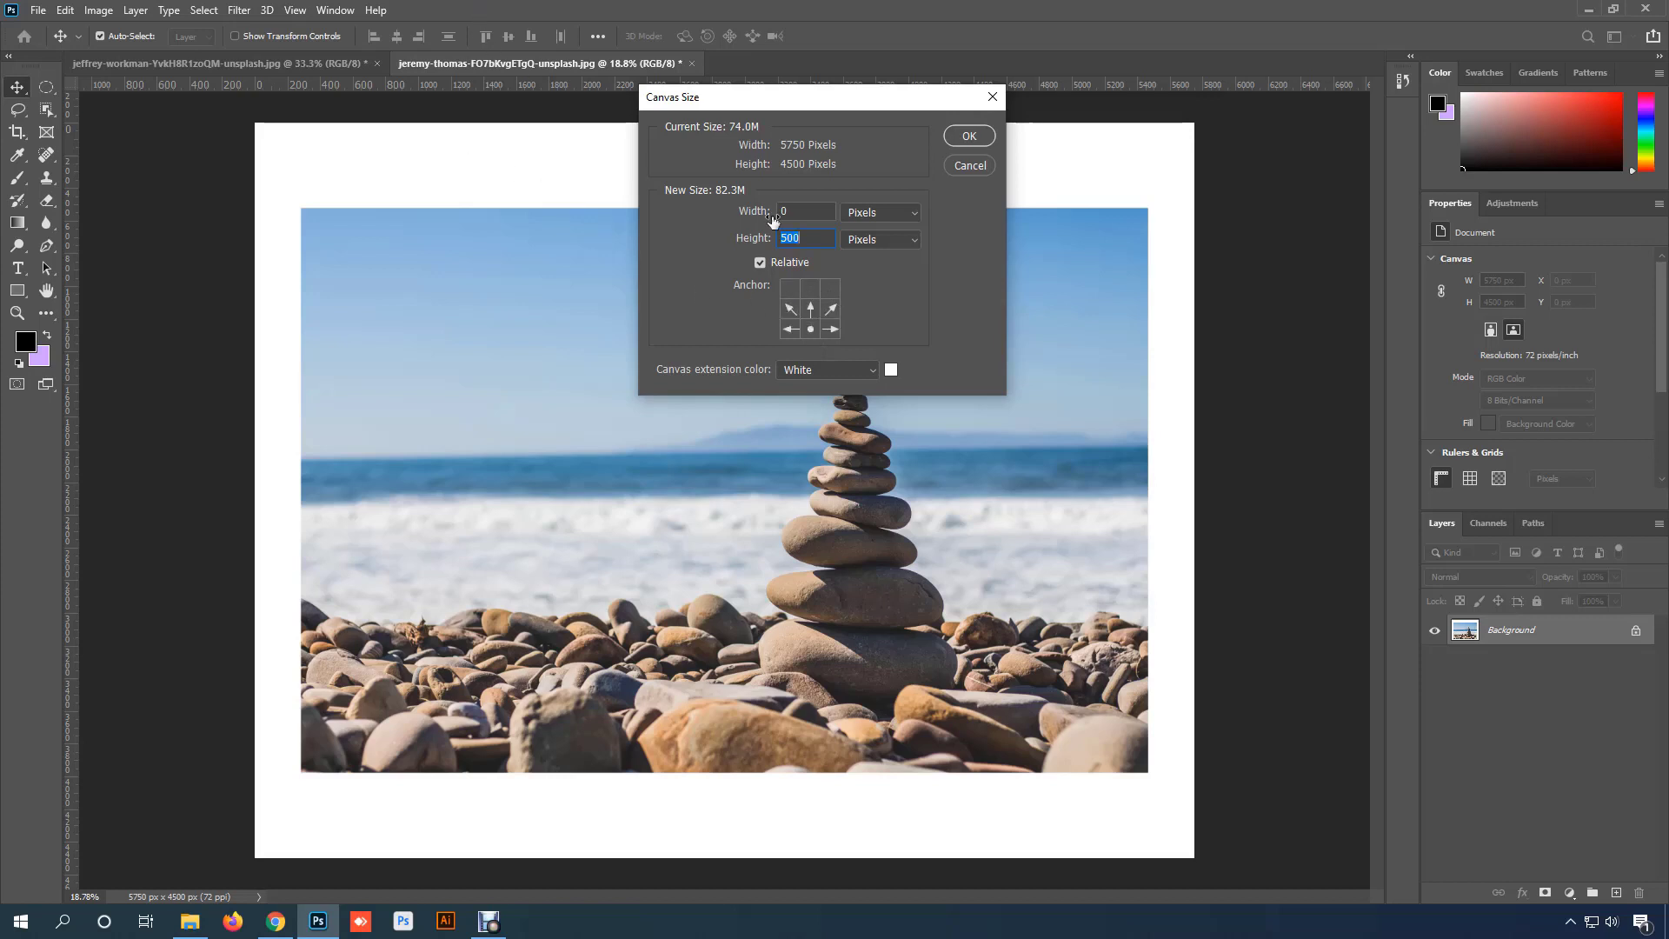
{"action": "left_click", "coordinate": [810, 291]}
{"action": "left_click", "coordinate": [970, 137]}
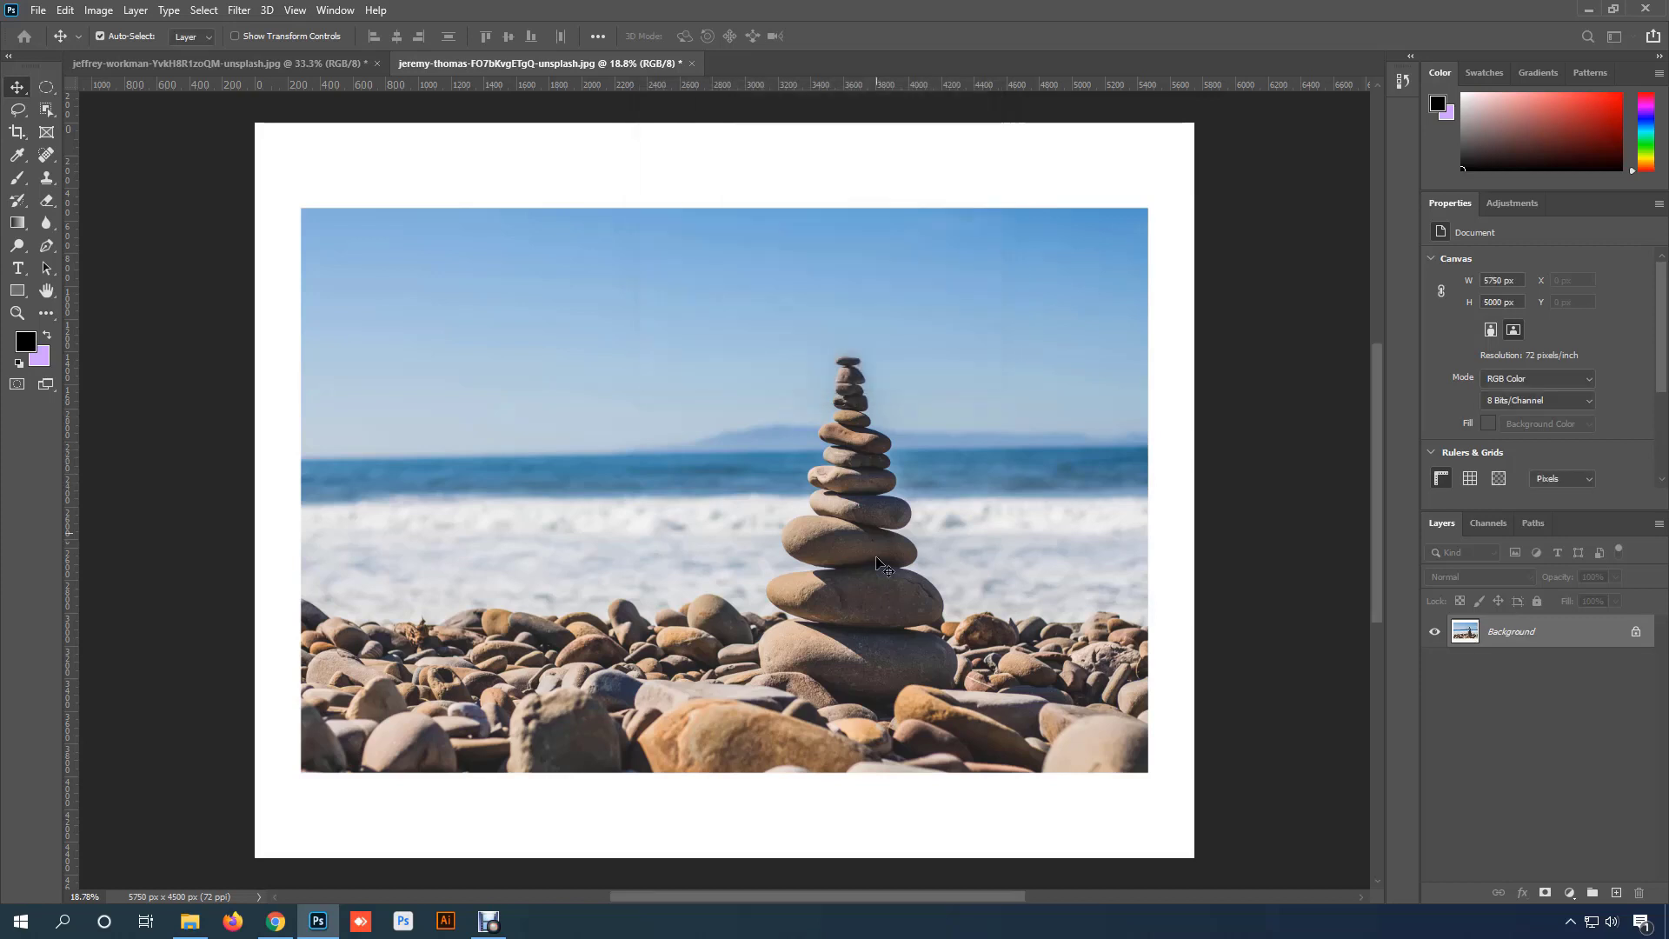
Step: Crop the canvas width to an absolute 3550 pixels with relative sizing off, accepting the clipping
{"action": "scroll", "coordinate": [744, 706], "scroll_direction": "down", "scroll_amount": 4}
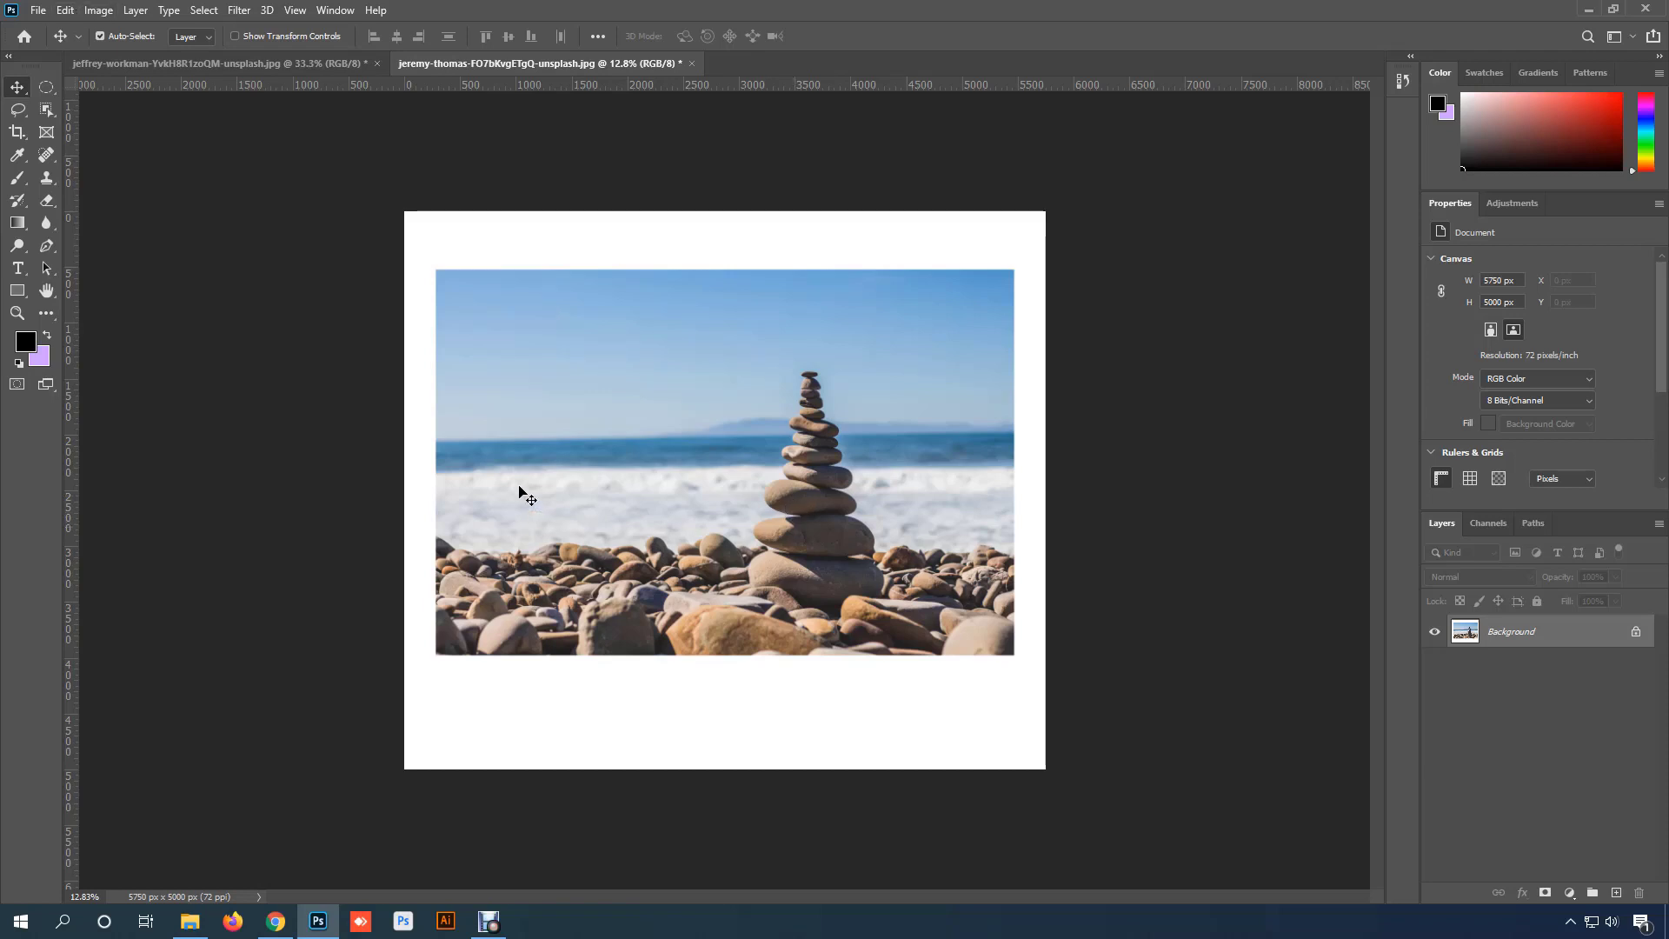
{"action": "left_click", "coordinate": [98, 10]}
{"action": "left_click", "coordinate": [127, 157]}
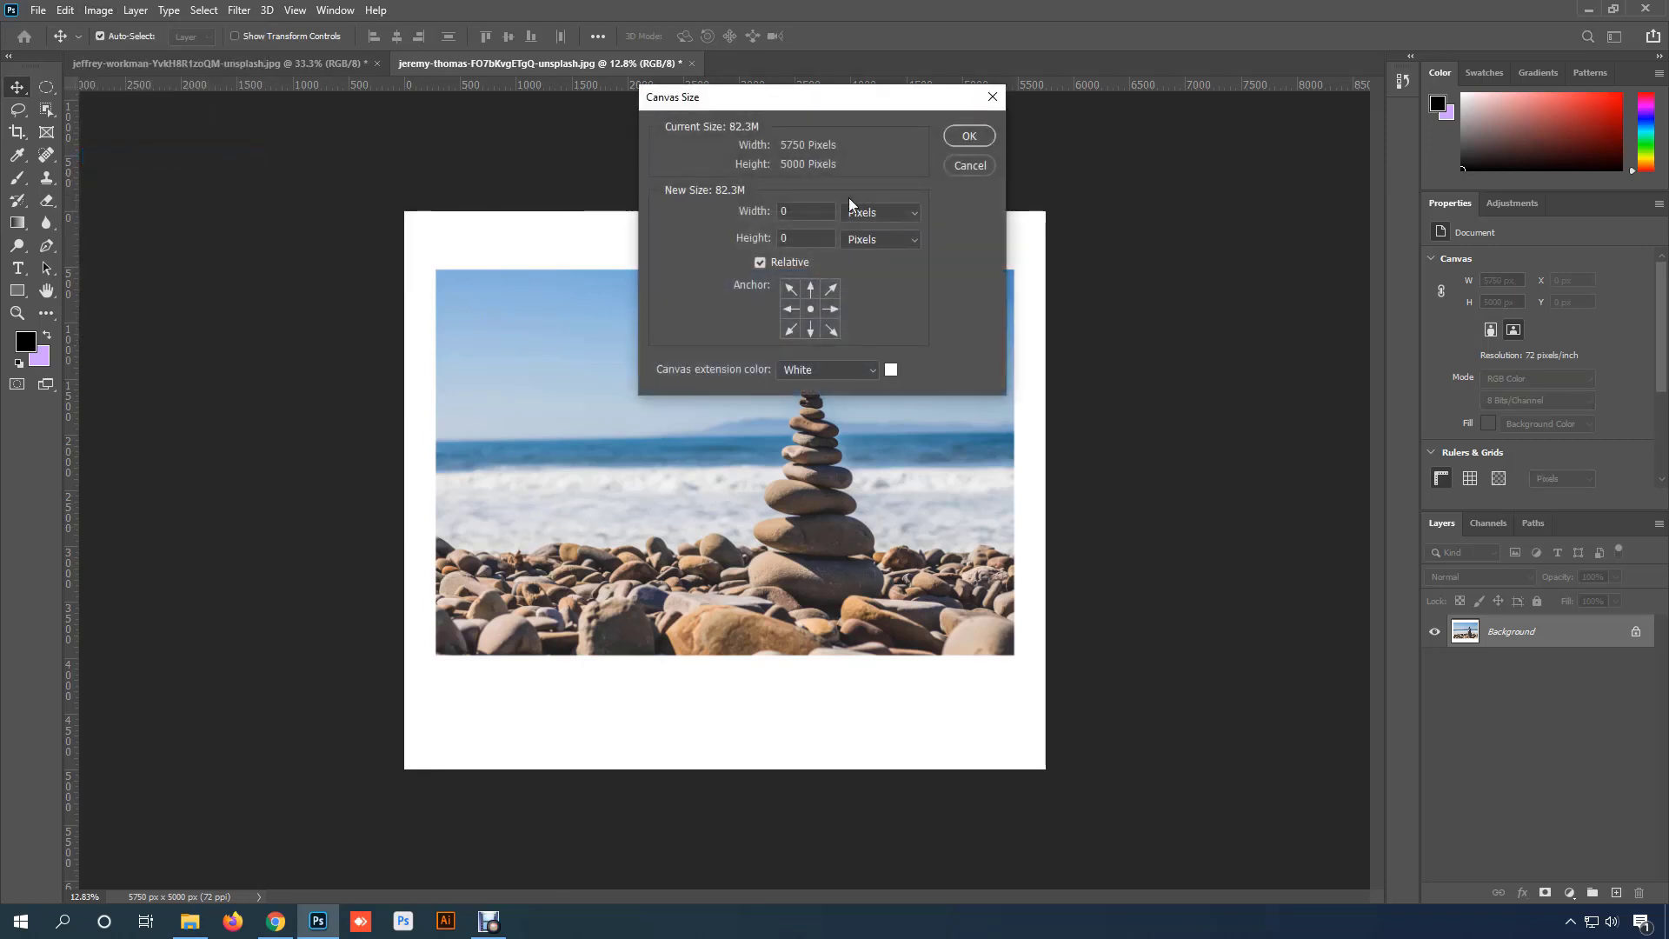
{"action": "left_click", "coordinate": [813, 210]}
{"action": "type", "text": "350"}
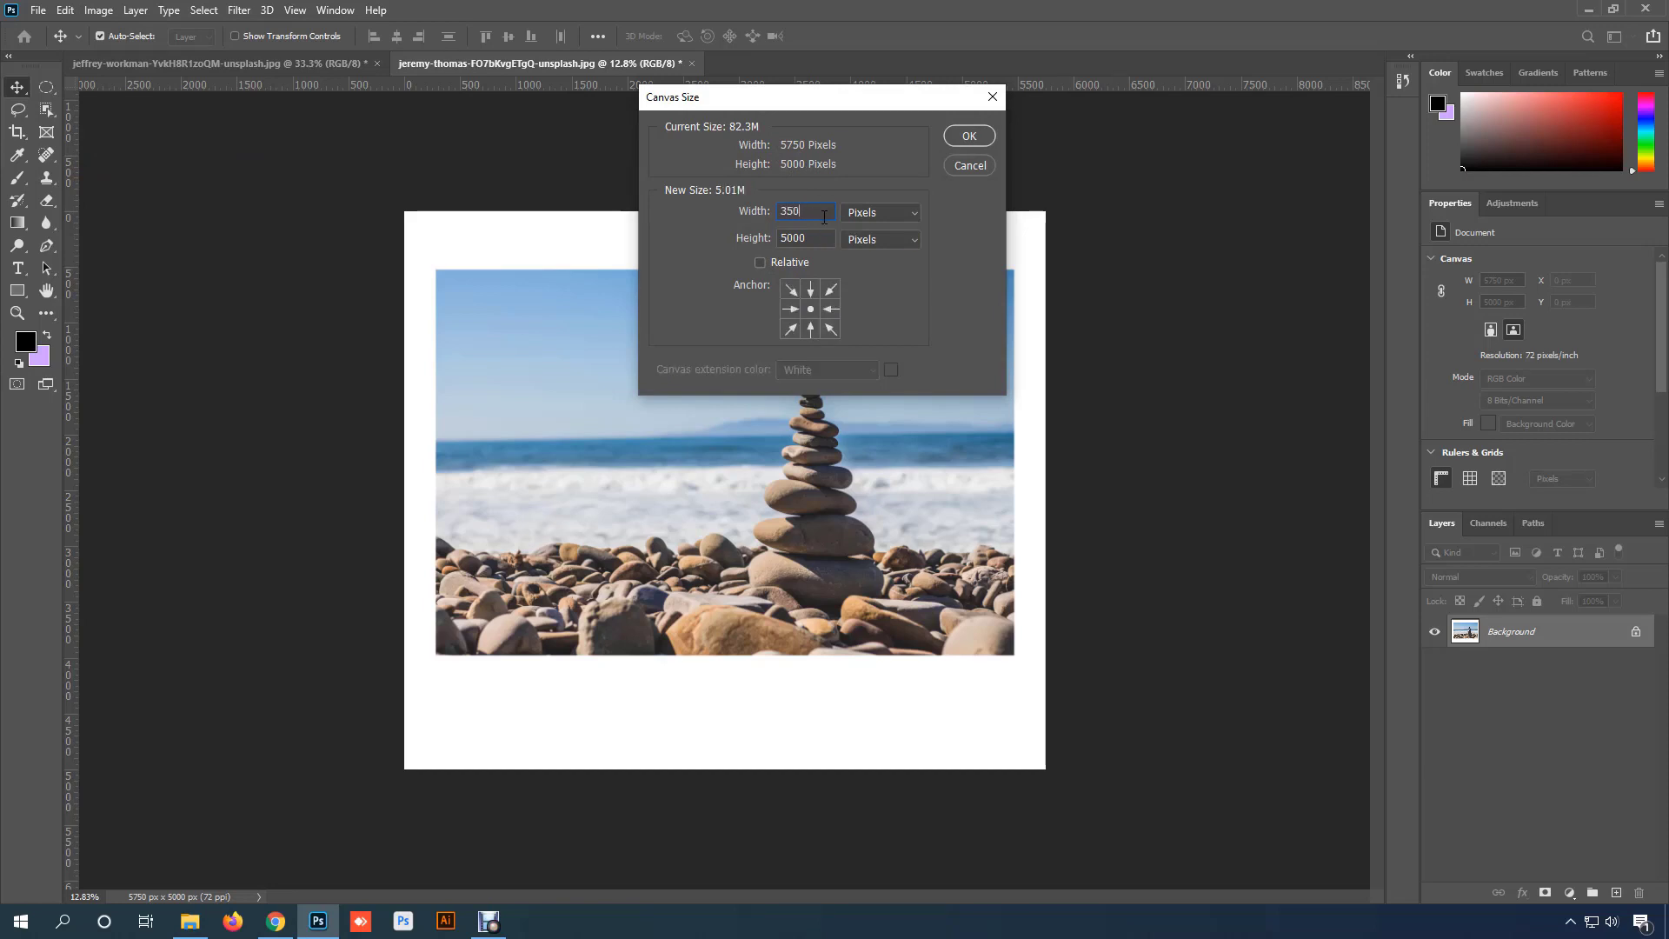
{"action": "type", "text": "5"}
{"action": "left_click", "coordinate": [962, 142]}
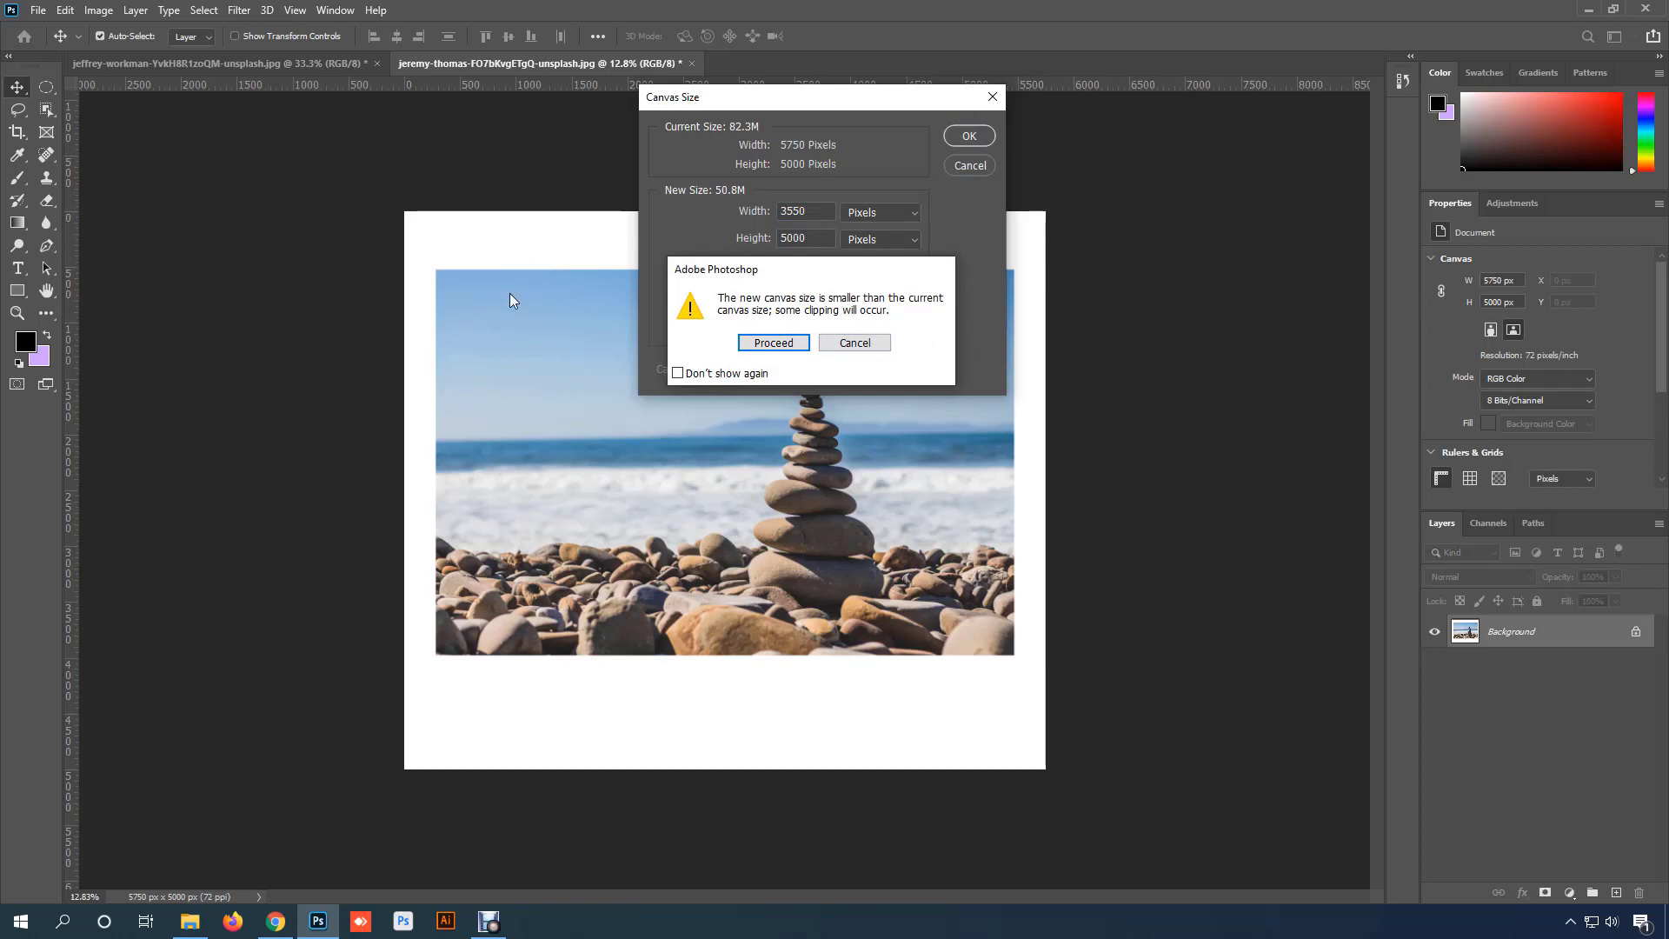
{"action": "left_click", "coordinate": [788, 345]}
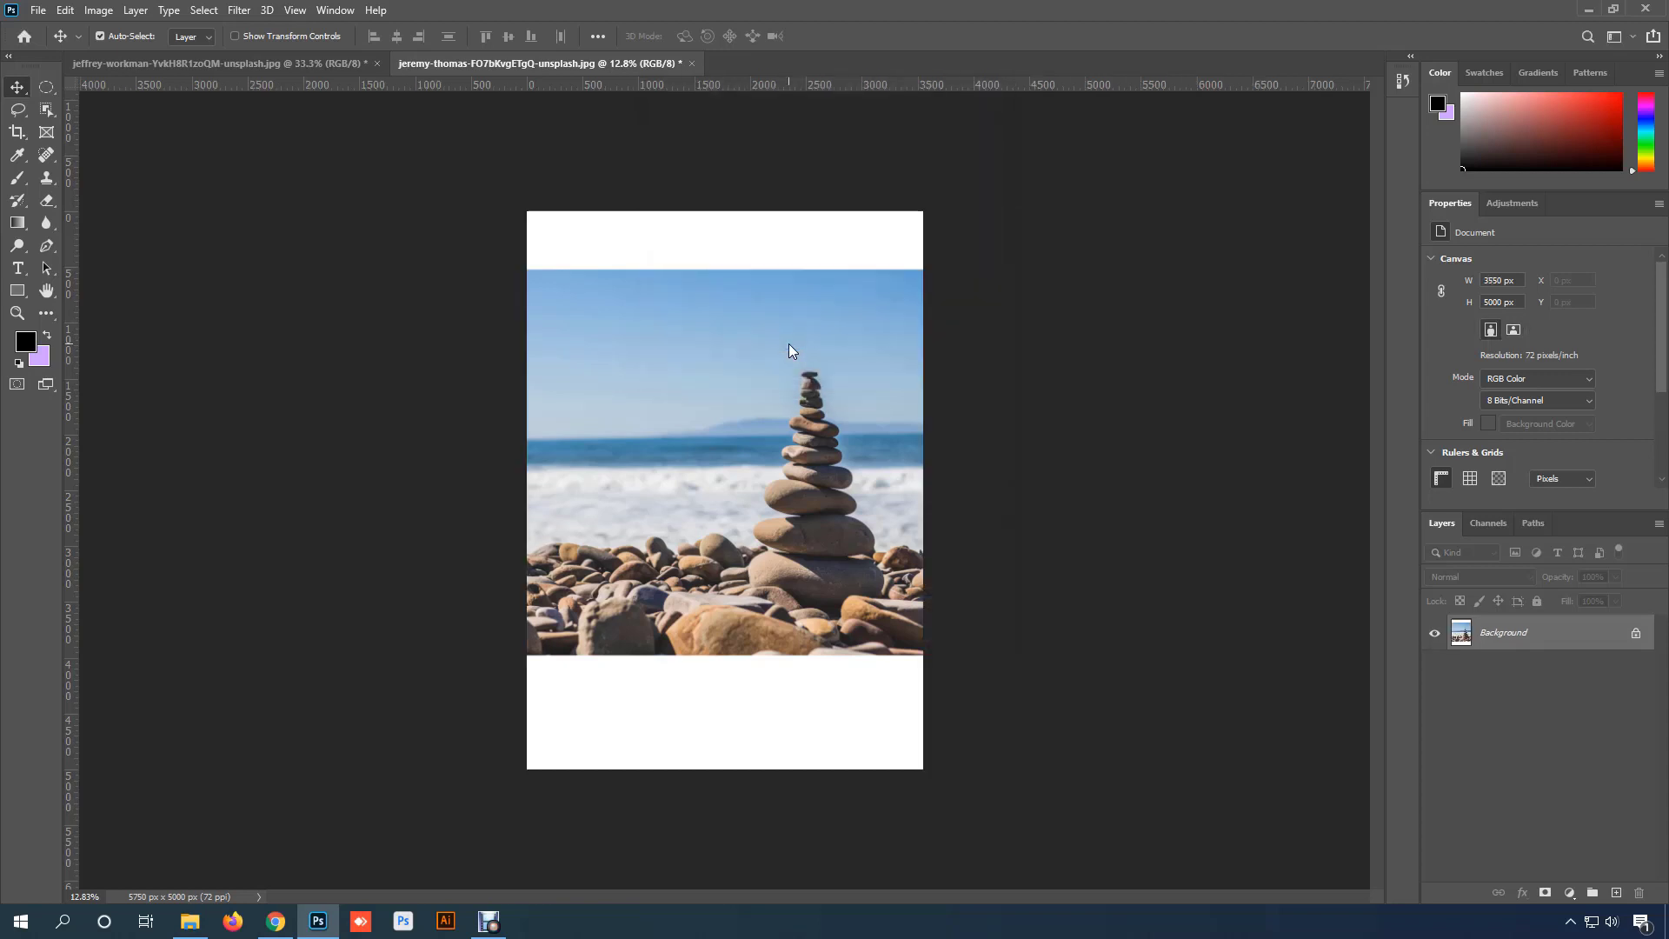